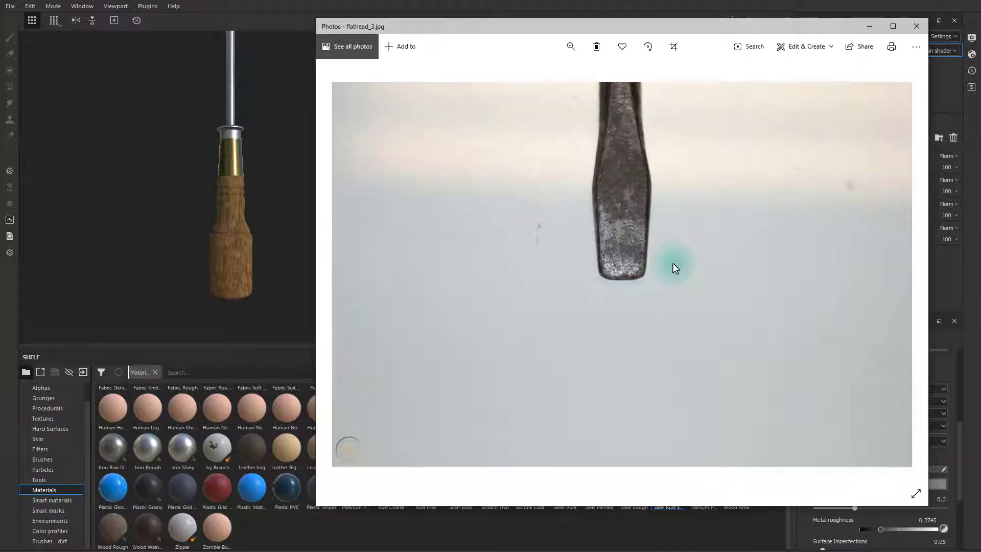
# Step: Review the flathead_1.jpg reference photo of the whole screwdriver, and return to the Substance Painter project
pyautogui.press('Left')
pyautogui.press('Left')
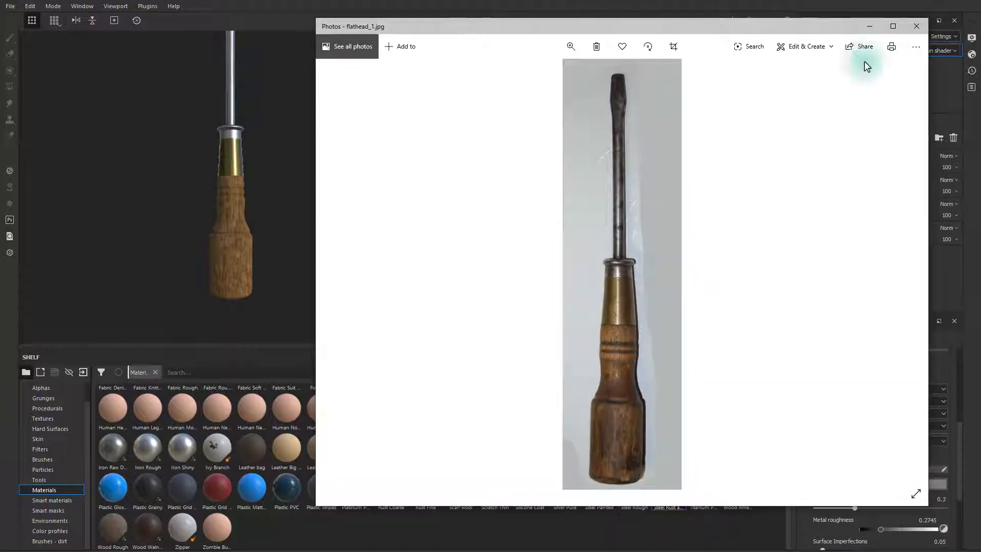
pyautogui.moveTo(783, 26)
pyautogui.mouseDown()
pyautogui.moveTo(66, 15)
pyautogui.moveTo(72, 23)
pyautogui.mouseUp()
pyautogui.click(394, 18)
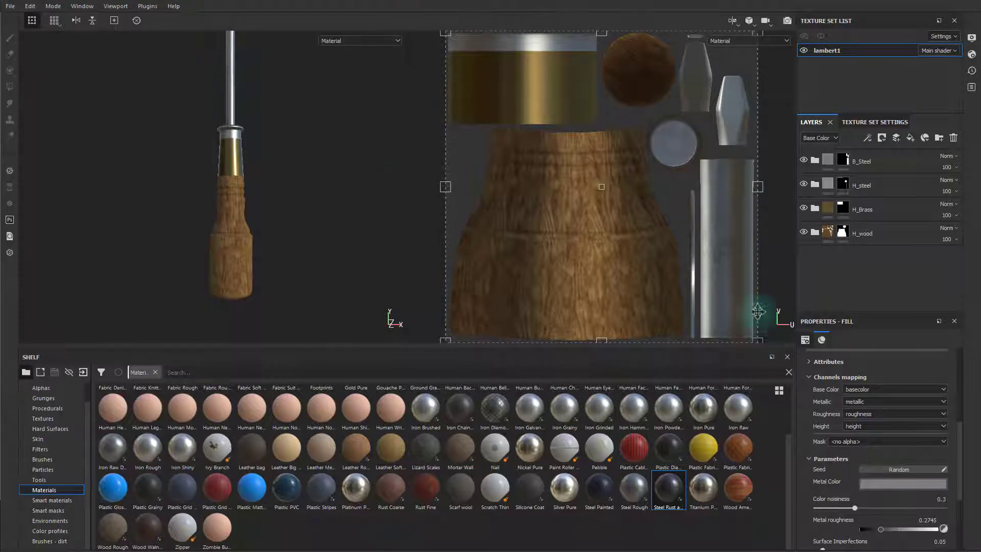
# Step: Add a new fill layer and place it inside the H_wood folder
pyautogui.click(865, 240)
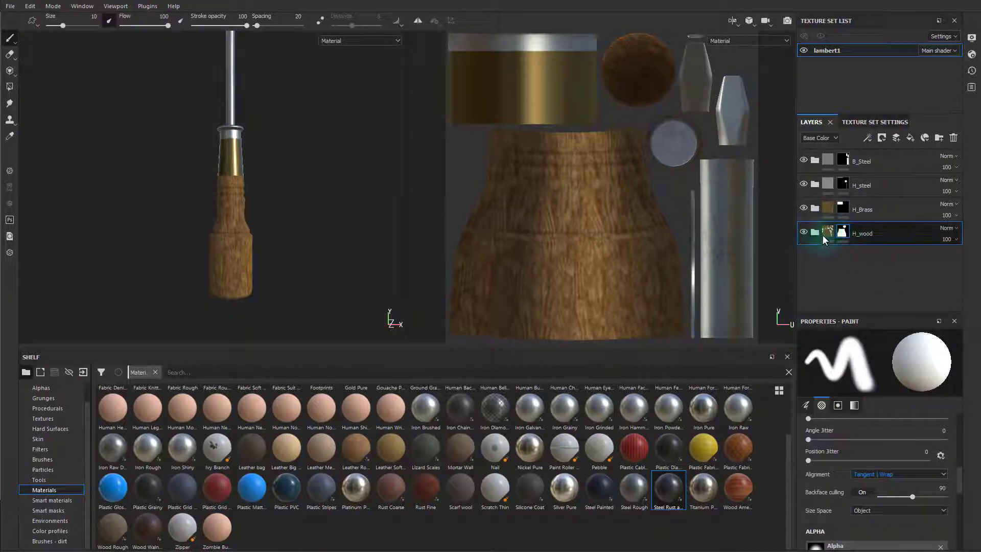
pyautogui.click(816, 232)
pyautogui.click(861, 260)
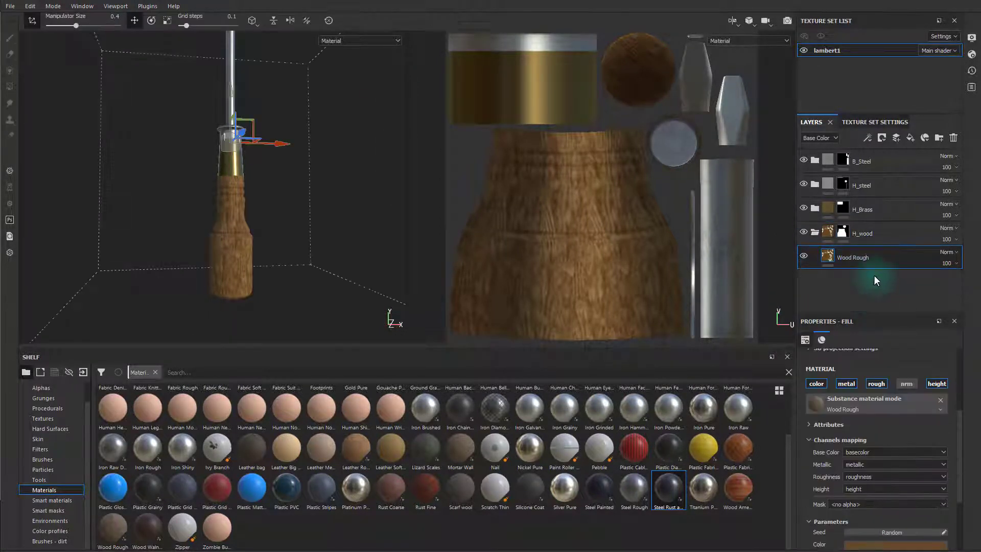
pyautogui.click(872, 234)
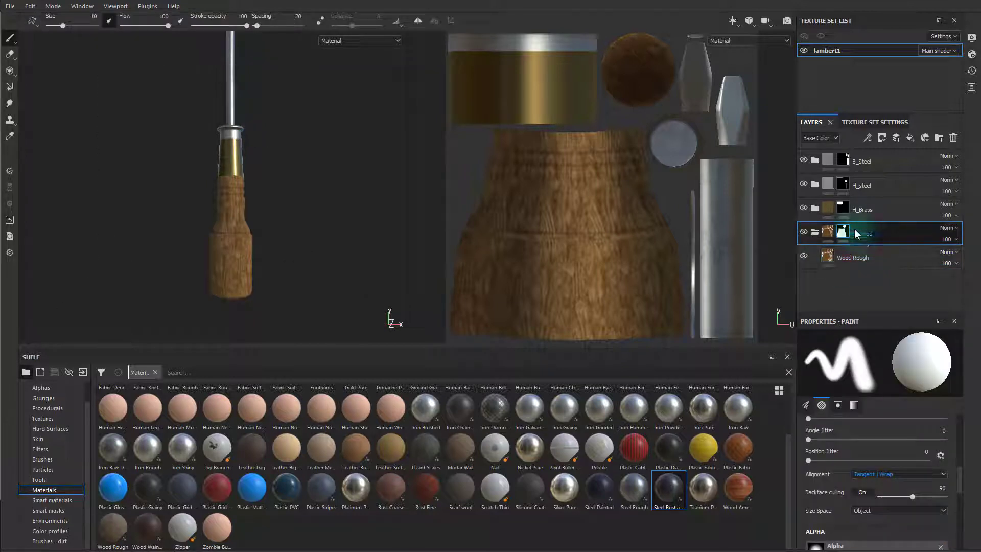
pyautogui.click(910, 142)
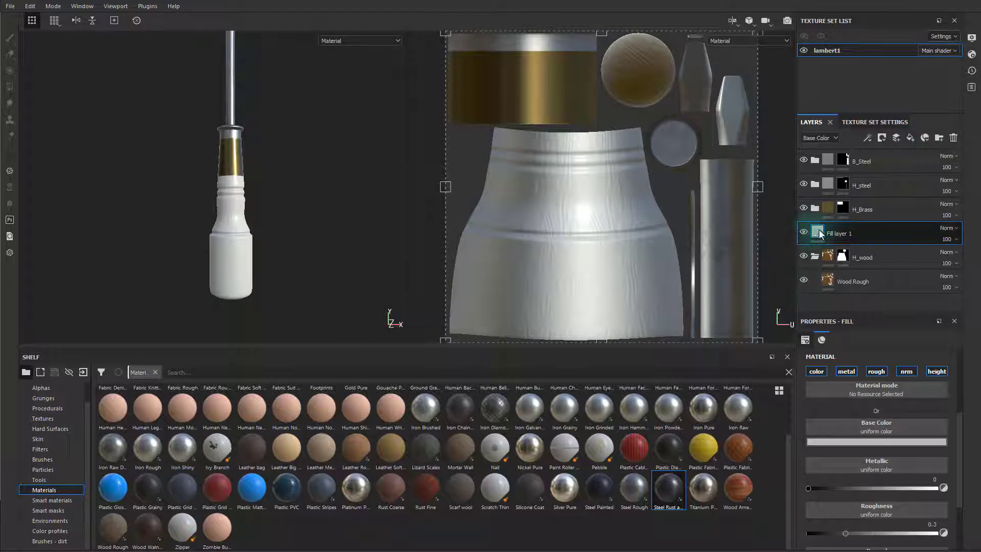
pyautogui.moveTo(816, 239); pyautogui.dragTo(849, 251)
# Step: Rename the new fill layer Grime and move it above Wood Rough in the H_wood folder
pyautogui.doubleClick(841, 281)
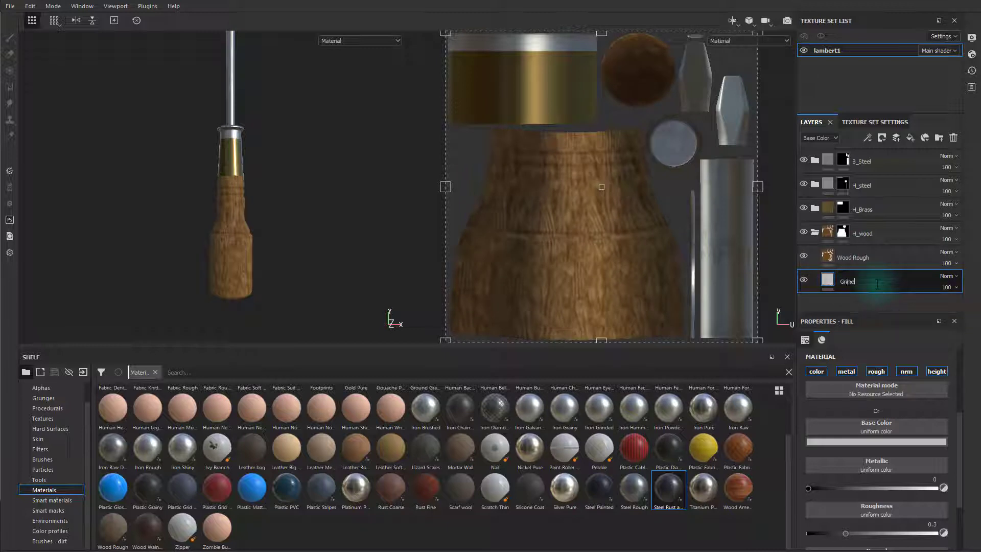
pyautogui.write('Grime')
pyautogui.press('Return')
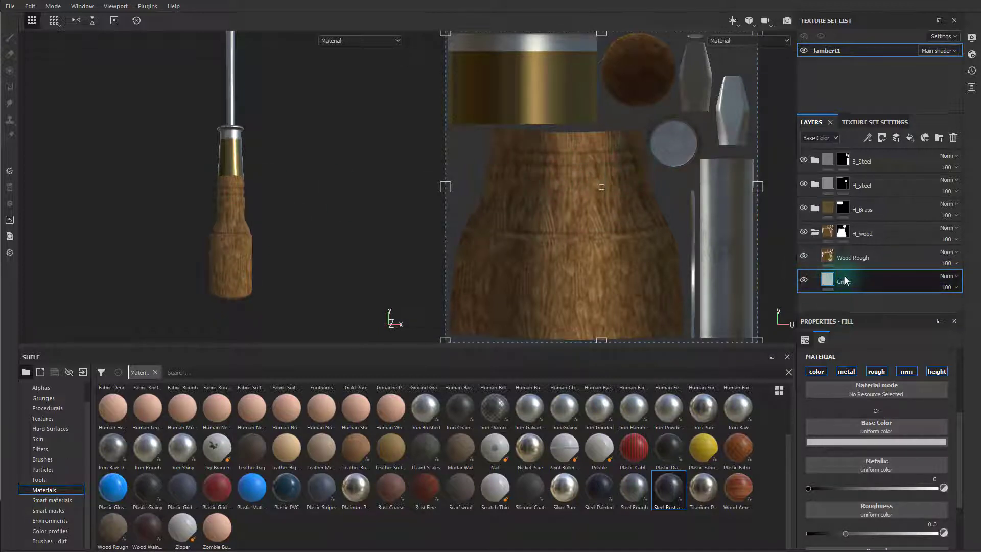
pyautogui.moveTo(845, 276)
pyautogui.mouseDown()
pyautogui.moveTo(854, 234)
pyautogui.moveTo(849, 268)
pyautogui.mouseUp()
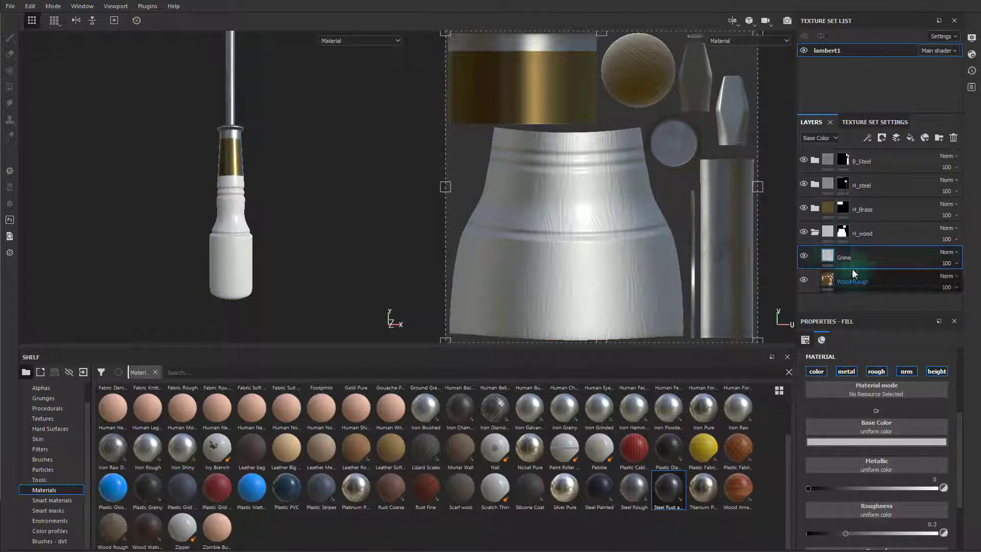
# Step: Change the Grime layer's base color to a very dark reddish brown
pyautogui.scroll(3, 884, 422)
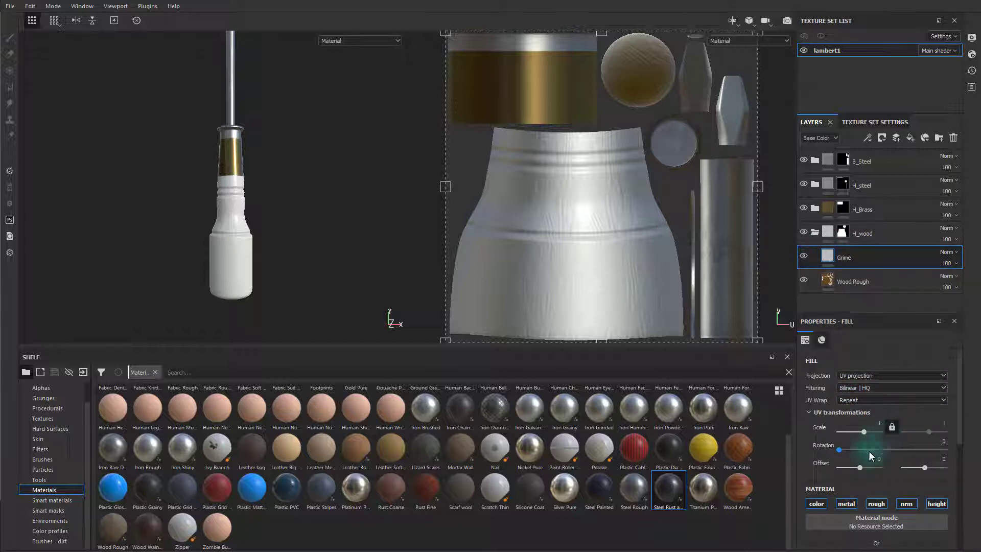
pyautogui.scroll(-3, 856, 472)
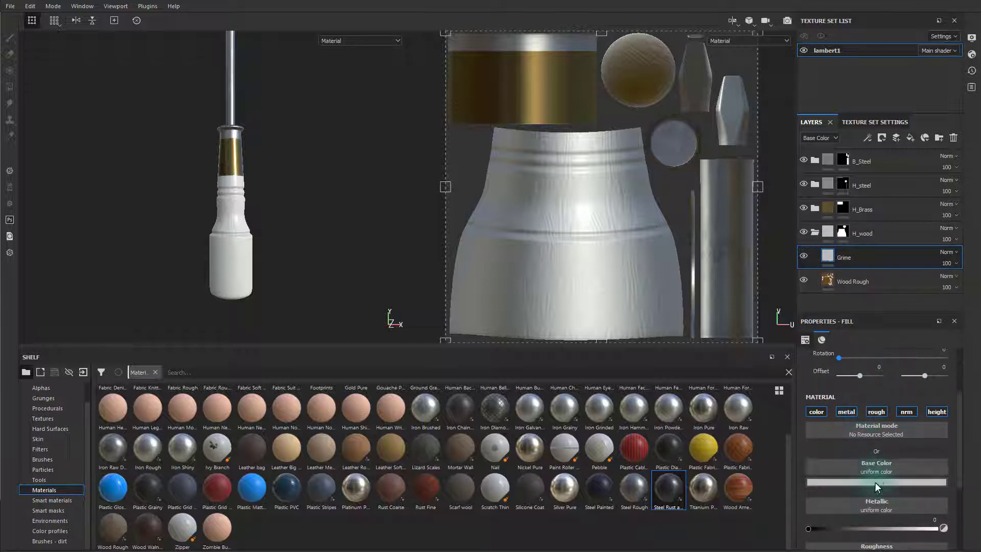
pyautogui.click(875, 483)
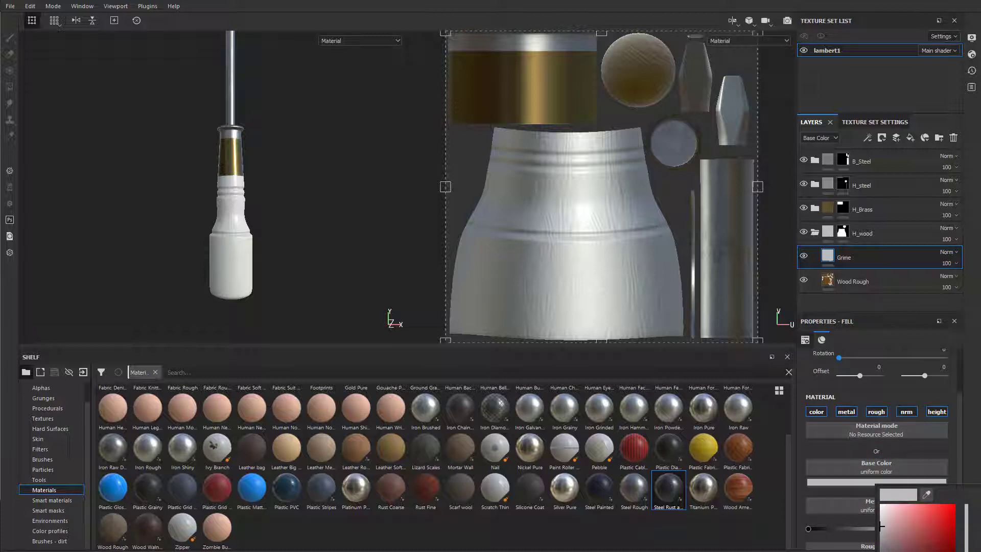
pyautogui.click(881, 526)
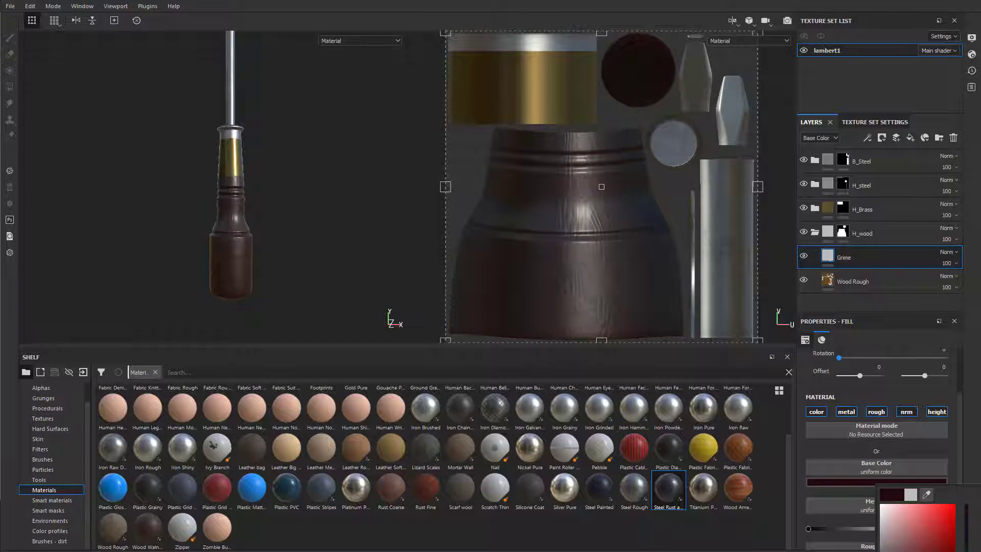
pyautogui.moveTo(953, 551); pyautogui.dragTo(932, 551)
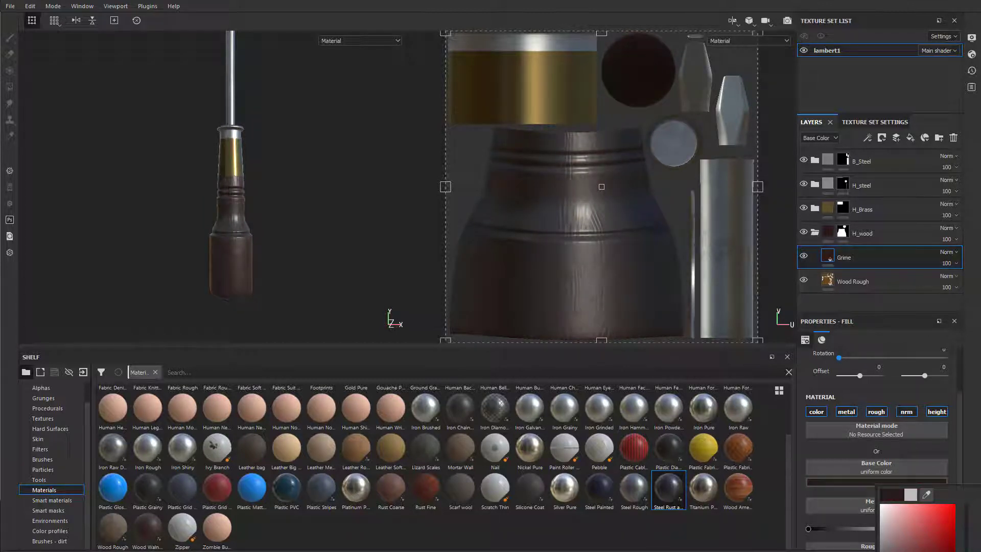
pyautogui.click(908, 412)
pyautogui.click(895, 392)
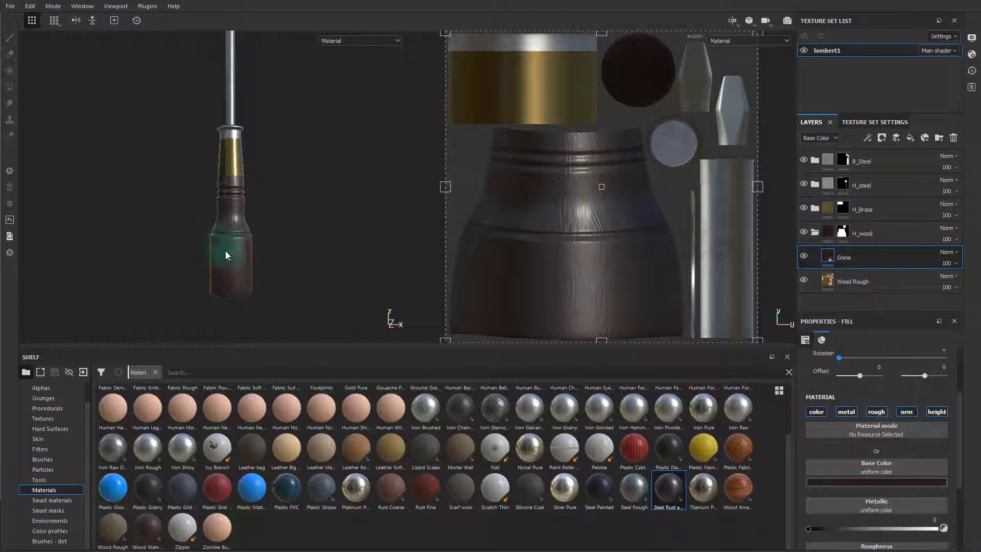
# Step: Raise the Grime layer's roughness to about 0.82 and darken its base color to RGB 0.021, 0.015, 0.015
pyautogui.scroll(-3, 873, 486)
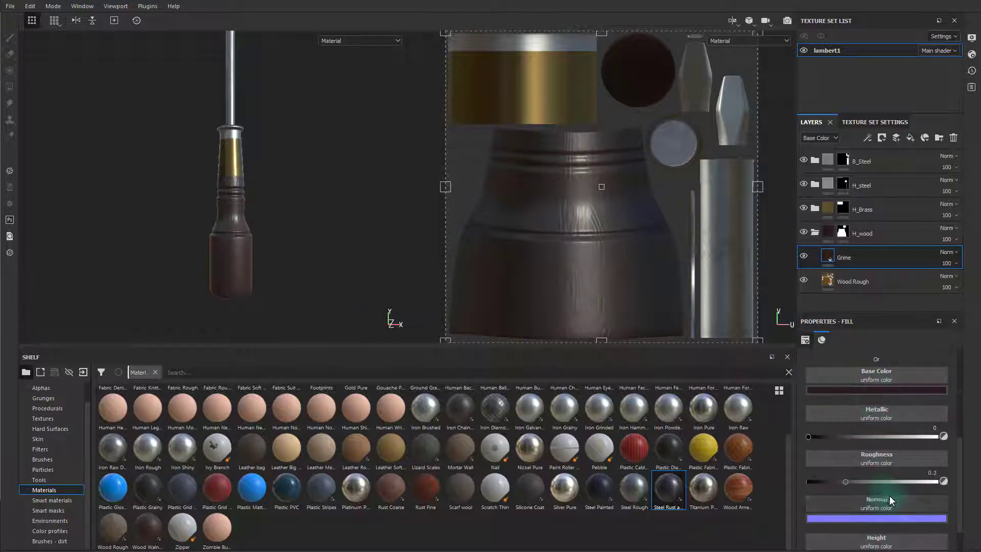
pyautogui.moveTo(847, 483); pyautogui.dragTo(909, 480)
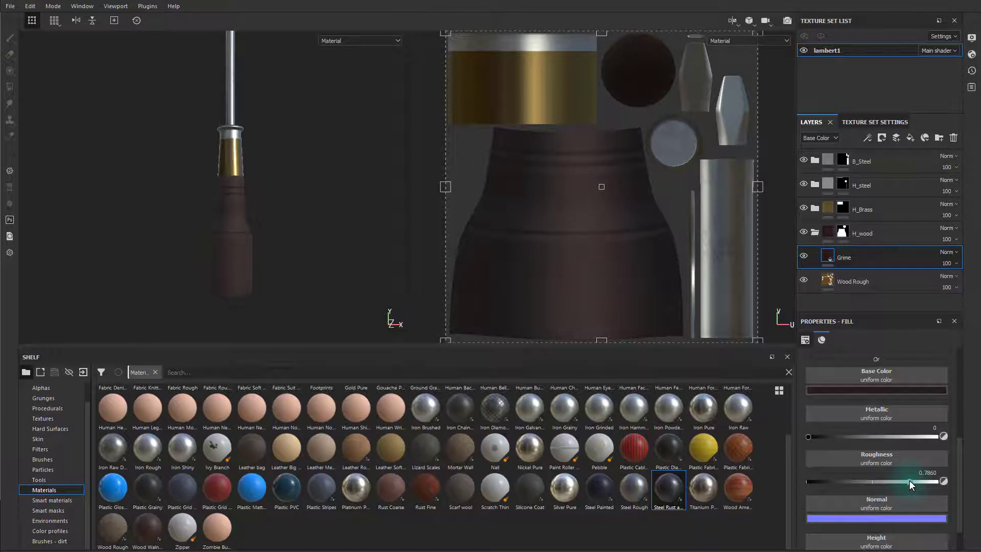
pyautogui.click(869, 390)
pyautogui.moveTo(896, 482)
pyautogui.mouseDown()
pyautogui.moveTo(882, 475)
pyautogui.moveTo(887, 483)
pyautogui.mouseUp()
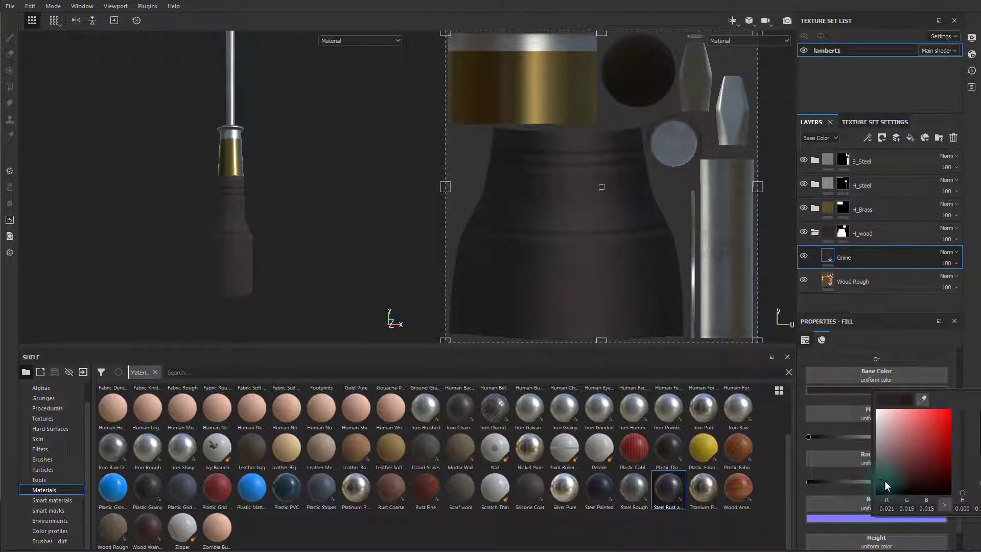
# Step: Disable the Grime layer's normal channel and raise its height slightly to about 0.05
pyautogui.scroll(5, 898, 424)
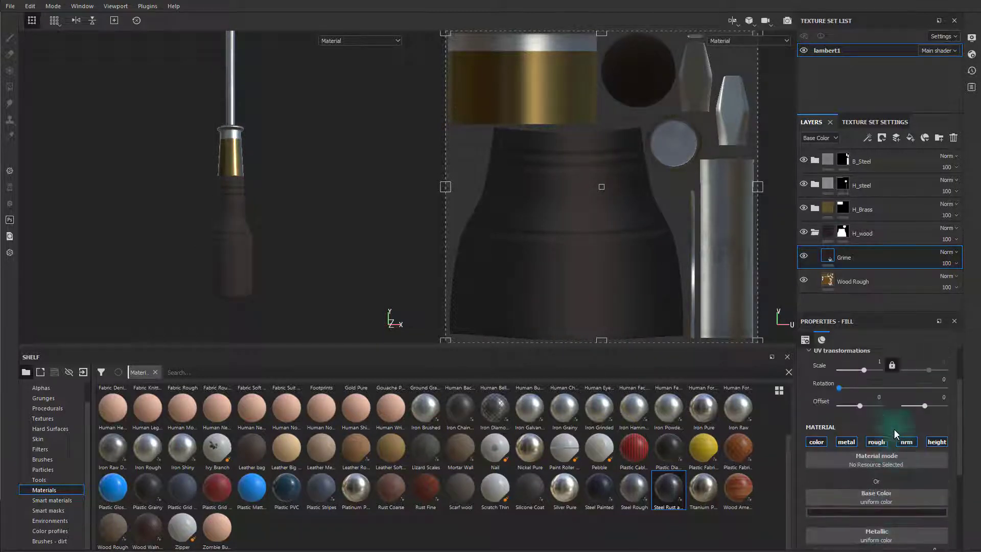
pyautogui.click(878, 442)
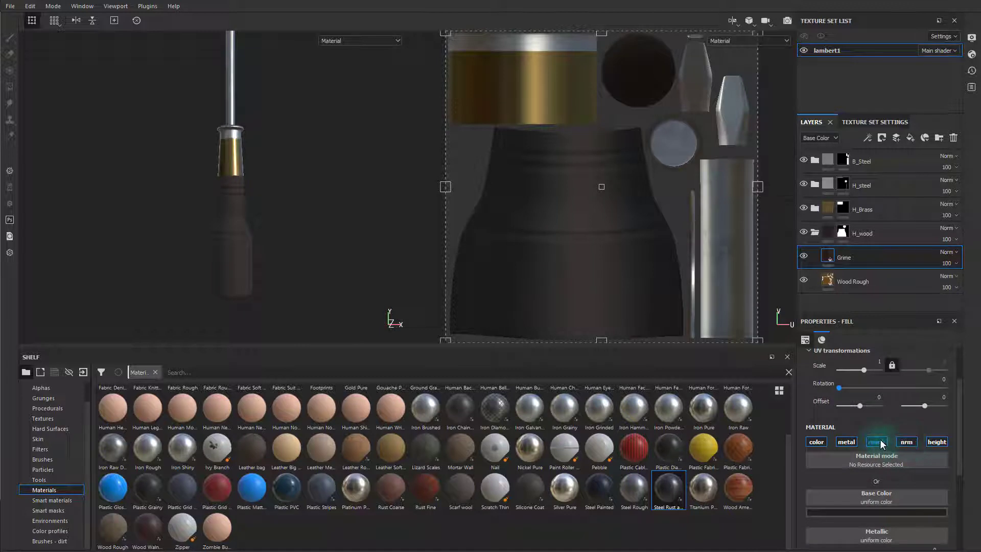
pyautogui.click(906, 442)
pyautogui.scroll(-3, 905, 445)
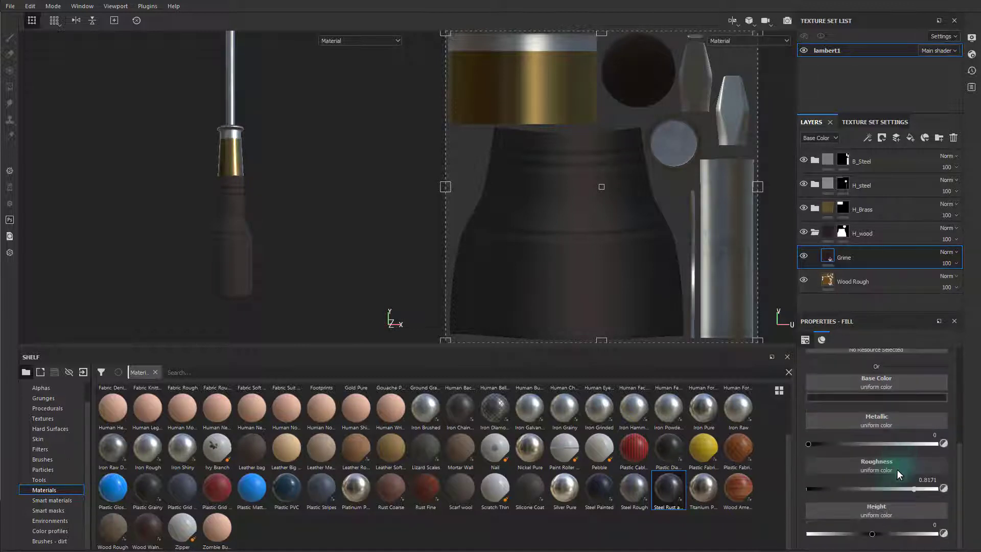
pyautogui.click(873, 534)
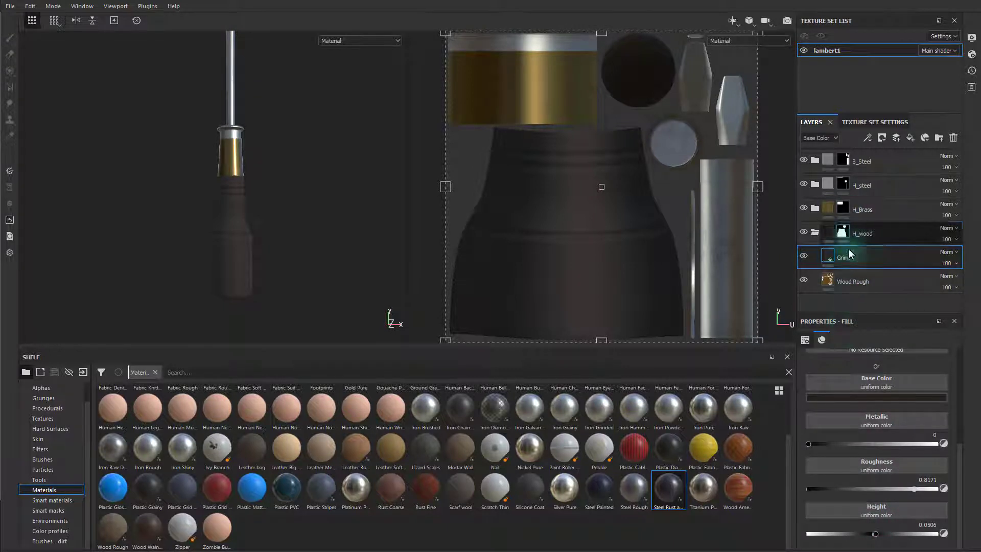
# Step: Apply the Dust Occlusion smart mask to the Grime layer and open the mask's Dirt generator settings
pyautogui.click(54, 512)
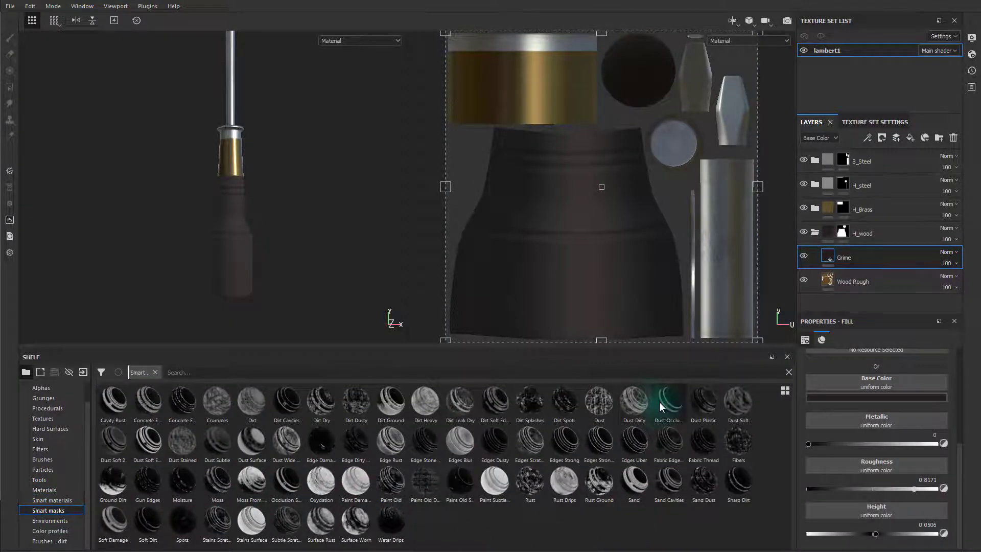
pyautogui.moveTo(660, 403)
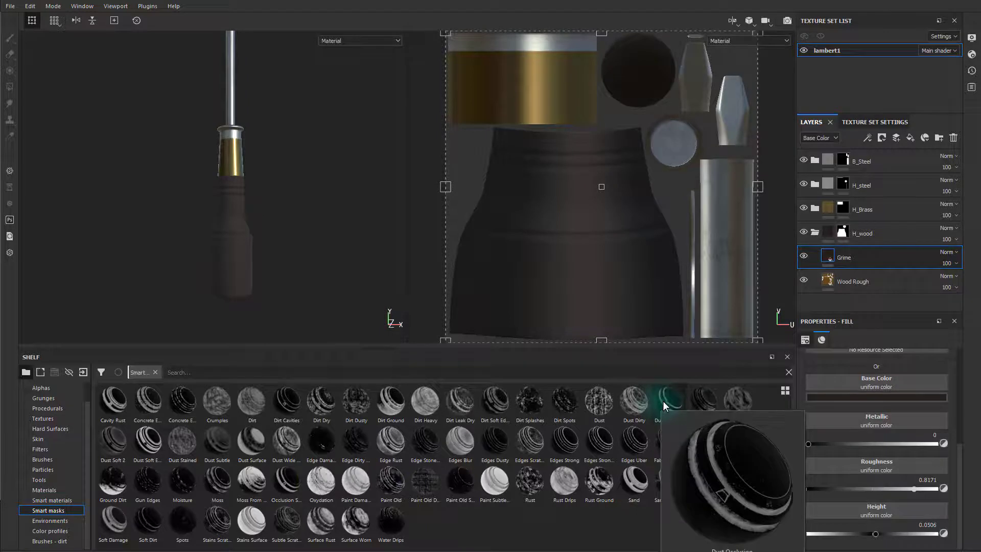
pyautogui.moveTo(663, 401)
pyautogui.mouseDown()
pyautogui.moveTo(885, 304)
pyautogui.moveTo(864, 260)
pyautogui.mouseUp()
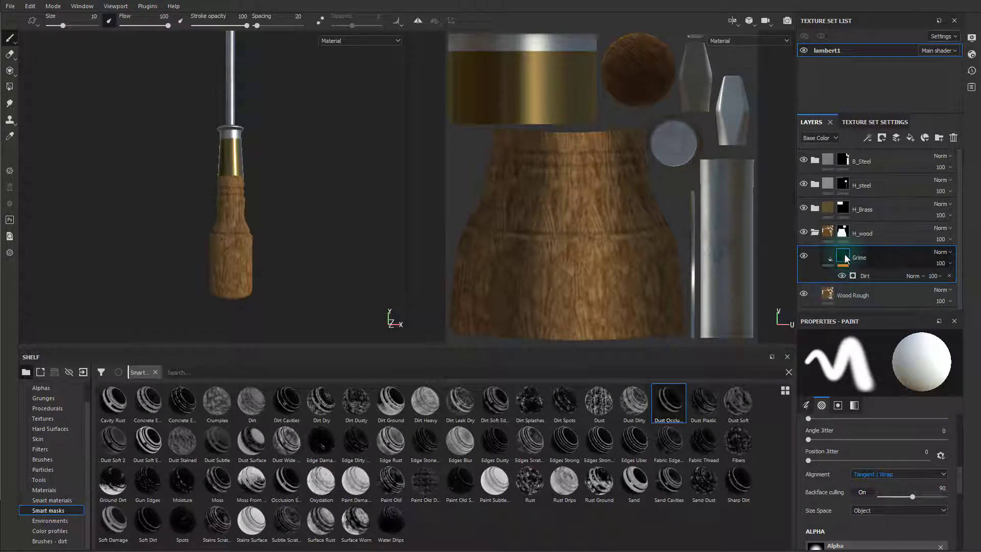
pyautogui.click(864, 277)
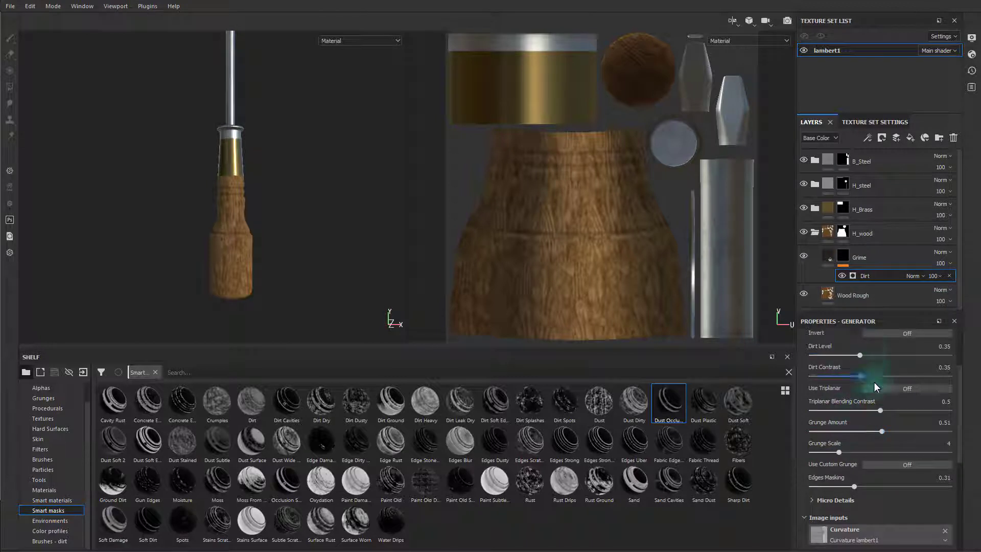
# Step: Try inverting the Dirt generator on the Grime mask, and switch the inversion back off
pyautogui.scroll(3, 872, 387)
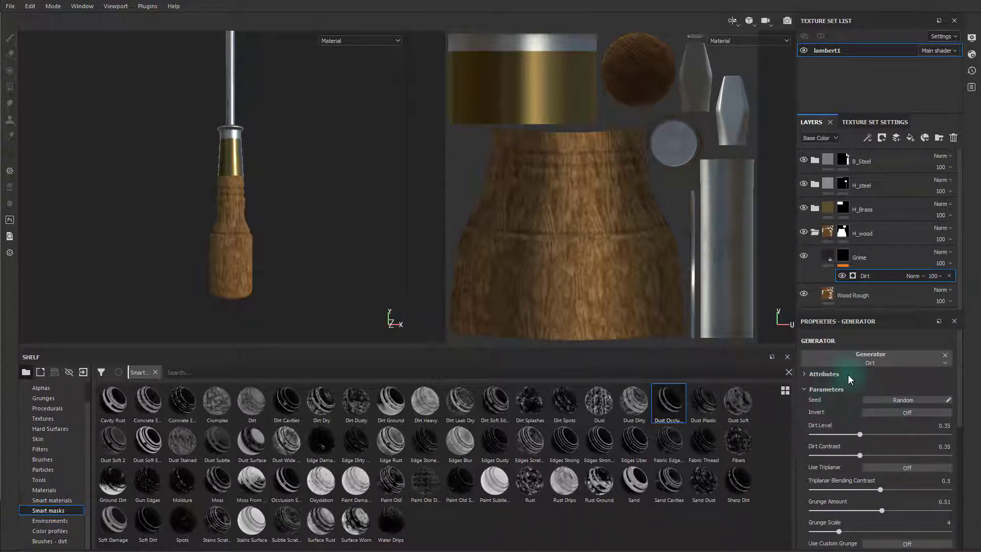
pyautogui.scroll(-7, 851, 383)
pyautogui.scroll(7, 860, 415)
pyautogui.click(882, 415)
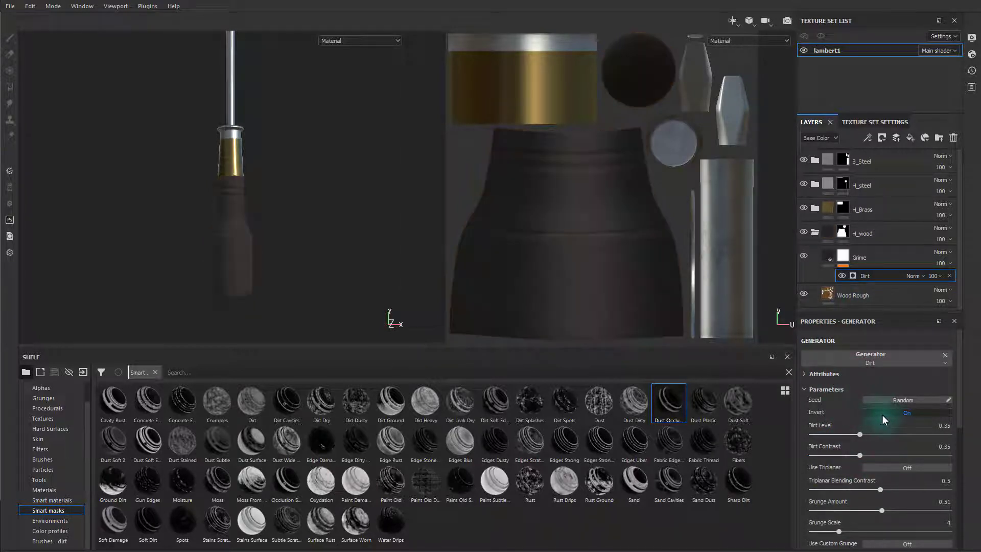
pyautogui.click(882, 415)
# Step: Set the Dirt generator's dirt level to 0.75 and dirt contrast to 0.2, with triplanar enabled
pyautogui.click(866, 435)
pyautogui.moveTo(877, 434)
pyautogui.mouseDown()
pyautogui.moveTo(925, 433)
pyautogui.moveTo(908, 432)
pyautogui.moveTo(916, 434)
pyautogui.mouseUp()
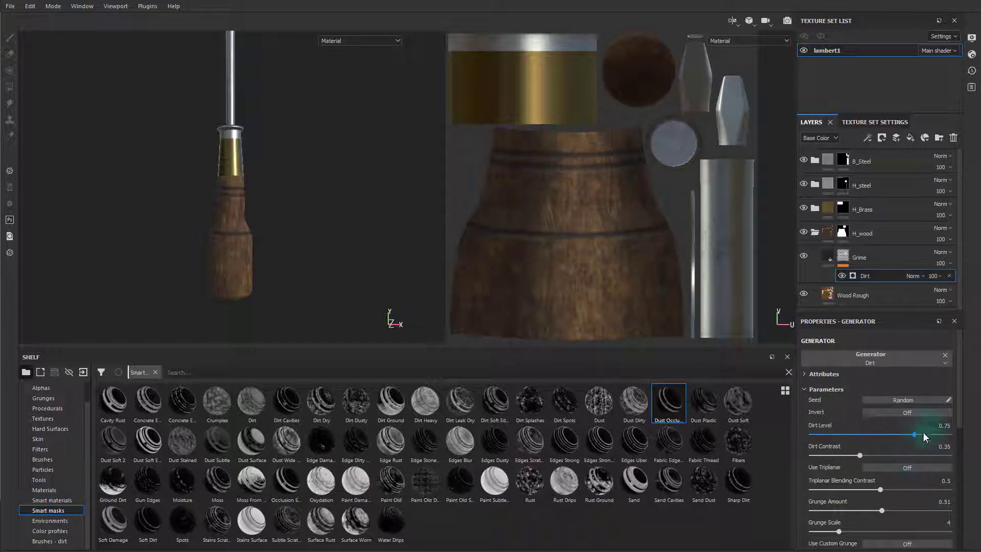
pyautogui.moveTo(860, 453)
pyautogui.mouseDown()
pyautogui.moveTo(950, 454)
pyautogui.moveTo(847, 443)
pyautogui.mouseUp()
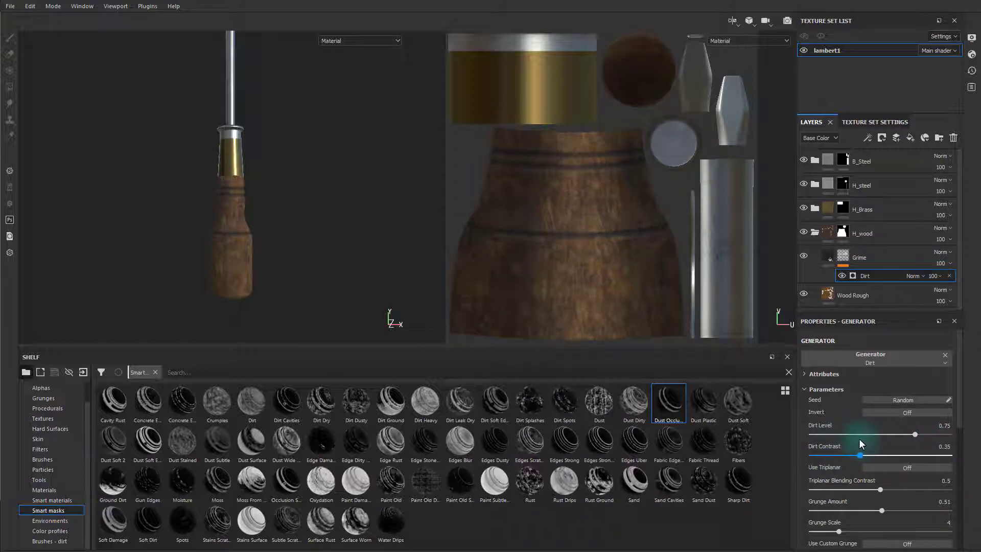
pyautogui.moveTo(824, 440)
pyautogui.mouseDown()
pyautogui.moveTo(854, 441)
pyautogui.moveTo(838, 441)
pyautogui.mouseUp()
pyautogui.click(895, 467)
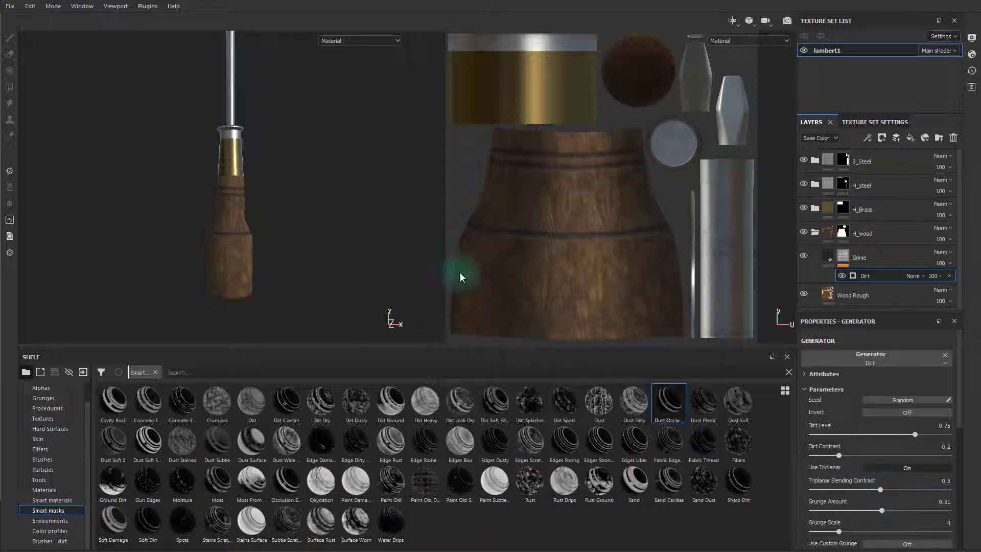
# Step: Examine the grime around the wooden handle from several sides and compare it with the flathead_1.jpg reference photo
pyautogui.keyDown('alt'); pyautogui.moveTo(279, 261); pyautogui.dragTo(357, 260); pyautogui.keyUp('alt')
pyautogui.keyDown('alt'); pyautogui.moveTo(208, 244); pyautogui.dragTo(559, 320, button='right'); pyautogui.keyUp('alt')
pyautogui.keyDown('shift'); pyautogui.moveTo(356, 263); pyautogui.dragTo(322, 263, button='right'); pyautogui.keyUp('shift')
pyautogui.keyDown('alt'); pyautogui.moveTo(325, 278); pyautogui.dragTo(292, 170, button='middle'); pyautogui.keyUp('alt')
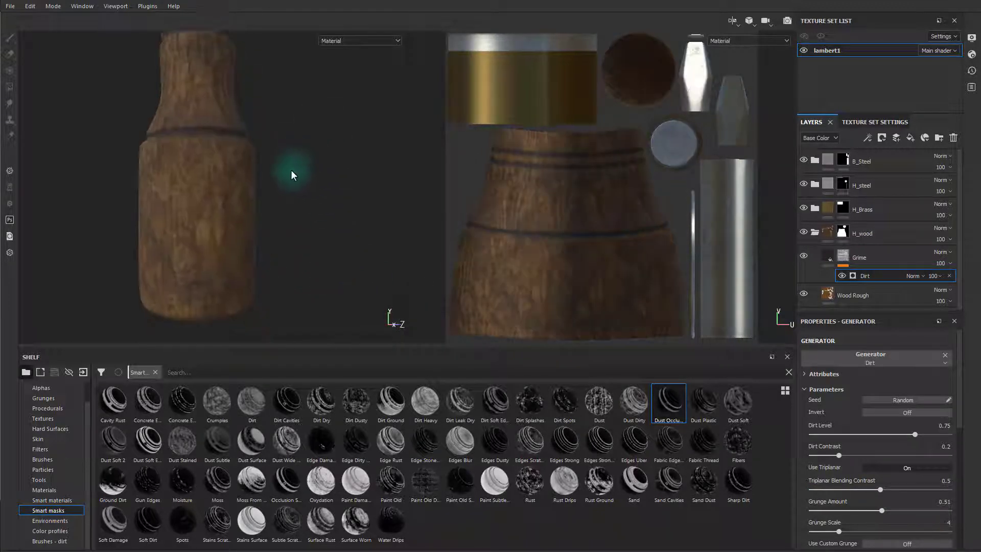
pyautogui.moveTo(289, 210)
pyautogui.keyDown('alt'); pyautogui.mouseDown()
pyautogui.moveTo(372, 229)
pyautogui.moveTo(429, 228)
pyautogui.moveTo(285, 213)
pyautogui.moveTo(380, 230)
pyautogui.moveTo(401, 221)
pyautogui.moveTo(339, 222)
pyautogui.moveTo(403, 230)
pyautogui.moveTo(327, 223)
pyautogui.moveTo(502, 234)
pyautogui.moveTo(153, 220)
pyautogui.mouseUp(); pyautogui.keyUp('alt')
pyautogui.scroll(-3, 857, 480)
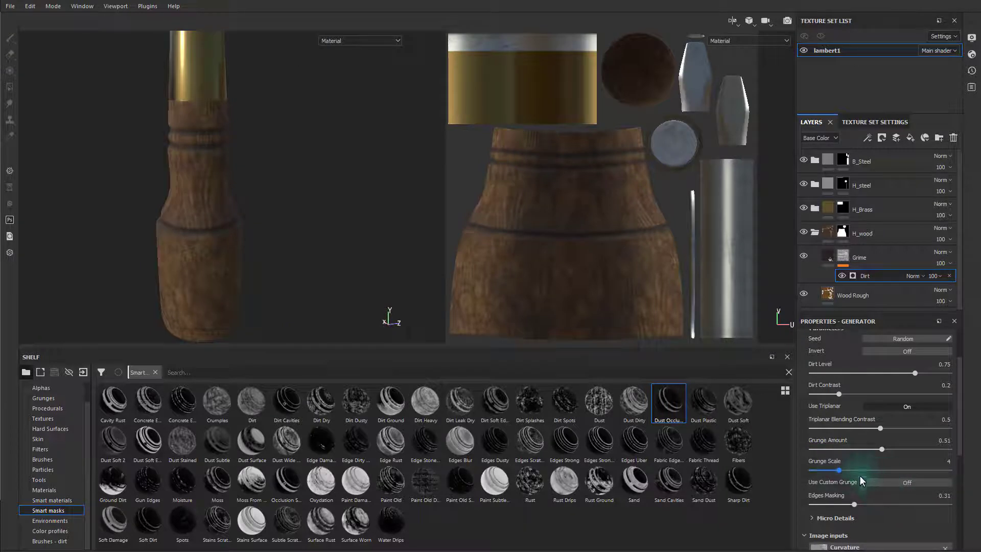
pyautogui.scroll(-2, 853, 507)
pyautogui.scroll(5, 882, 446)
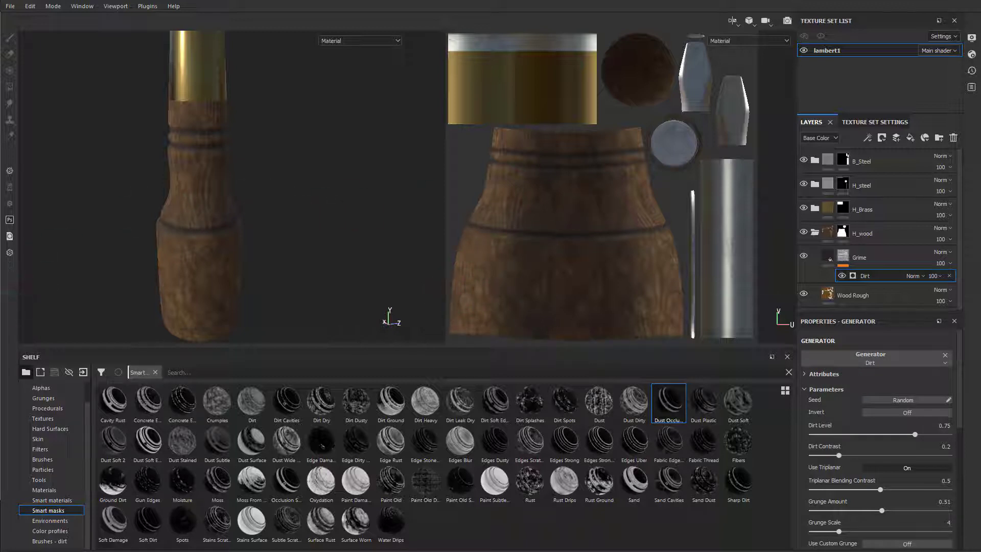
pyautogui.moveTo(0, 43); pyautogui.dragTo(563, 38)
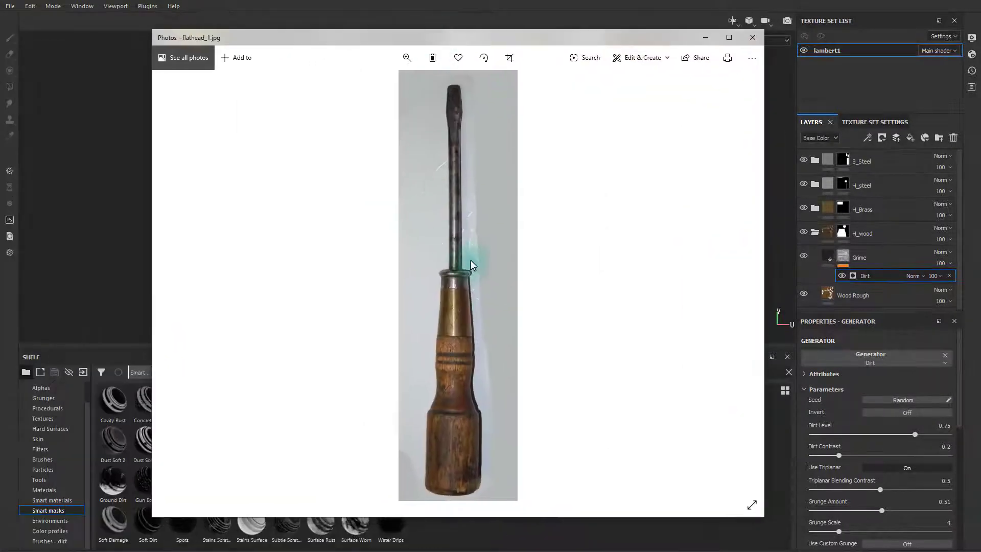
# Step: Examine the flathead_1.jpg and flathead_2.jpg reference photos, focusing on the brass ferrule and the grooved wood below it
pyautogui.press('Right')
pyautogui.press('Right')
pyautogui.press('Left')
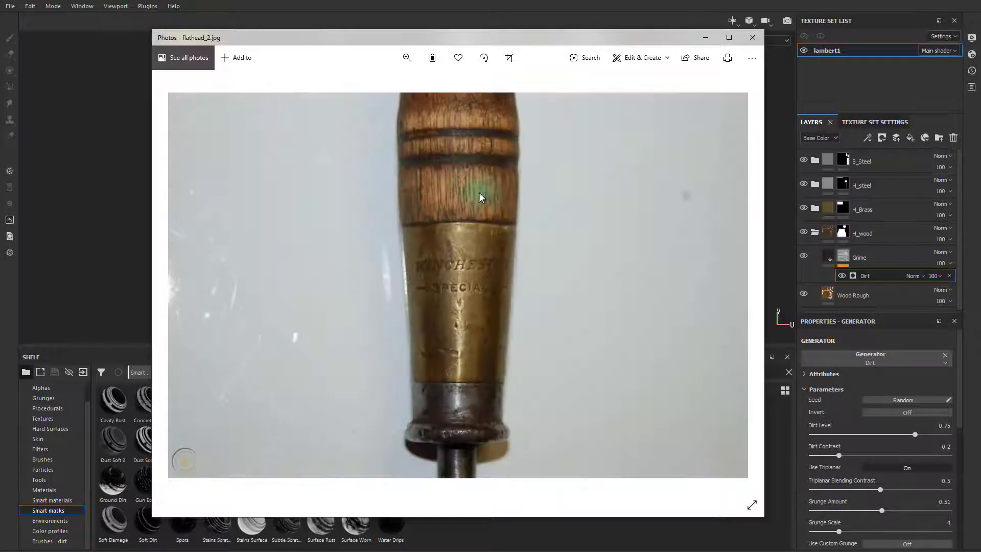
pyautogui.press('Left')
pyautogui.click(406, 57)
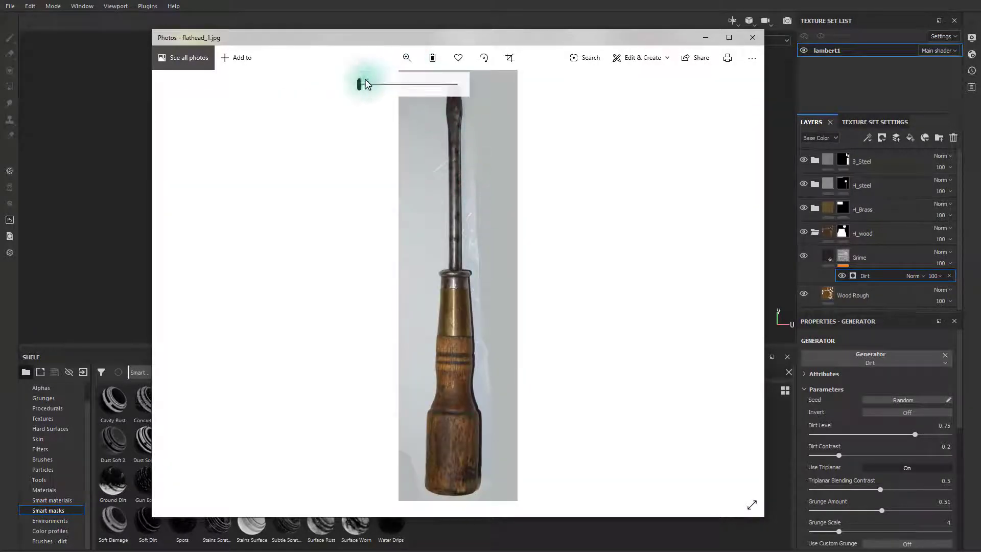
pyautogui.moveTo(361, 83); pyautogui.dragTo(409, 85)
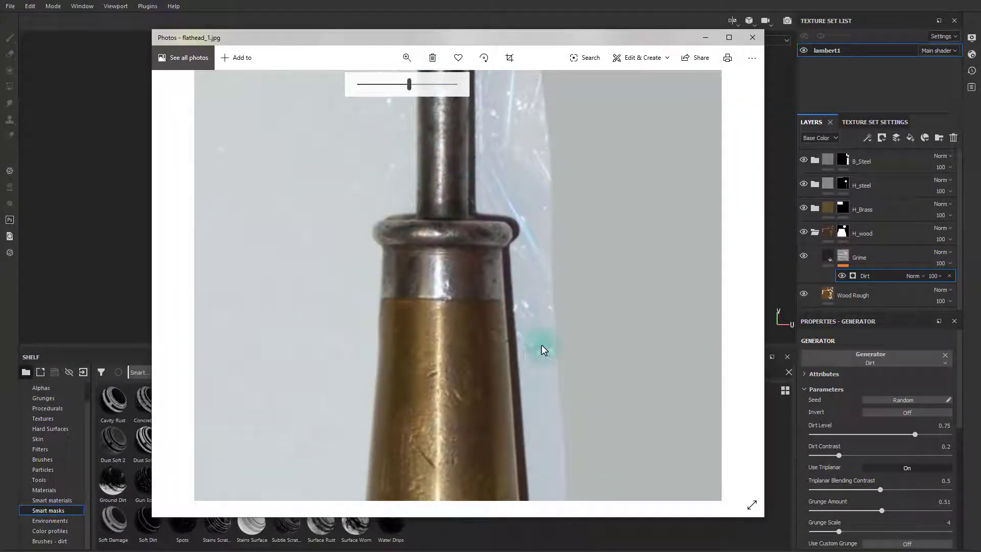
pyautogui.moveTo(547, 356); pyautogui.dragTo(507, 296)
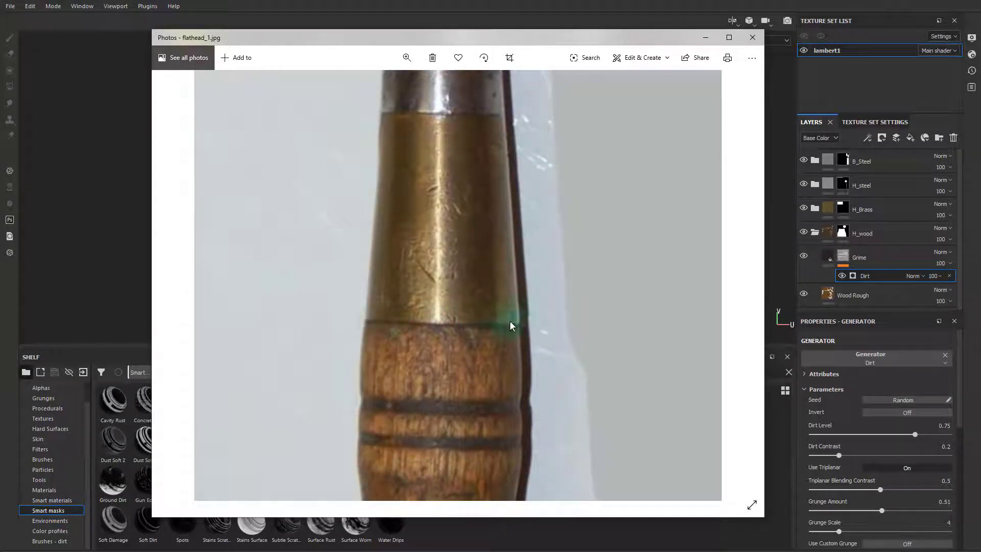
pyautogui.click(706, 38)
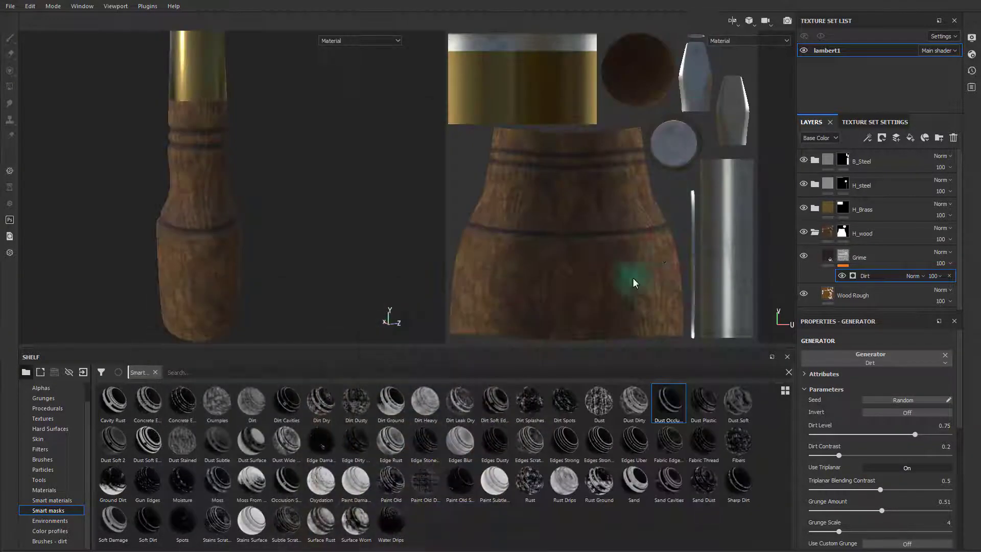
# Step: Add a Paint effect to the Grime layer's mask above the Dirt generator, undoing a test stroke on the wood
pyautogui.moveTo(260, 223)
pyautogui.keyDown('alt'); pyautogui.mouseDown()
pyautogui.moveTo(301, 175)
pyautogui.moveTo(372, 243)
pyautogui.mouseUp(); pyautogui.keyUp('alt')
pyautogui.keyDown('alt'); pyautogui.moveTo(372, 243); pyautogui.dragTo(433, 238, button='right'); pyautogui.keyUp('alt')
pyautogui.keyDown('alt'); pyautogui.moveTo(300, 173); pyautogui.dragTo(326, 218); pyautogui.keyUp('alt')
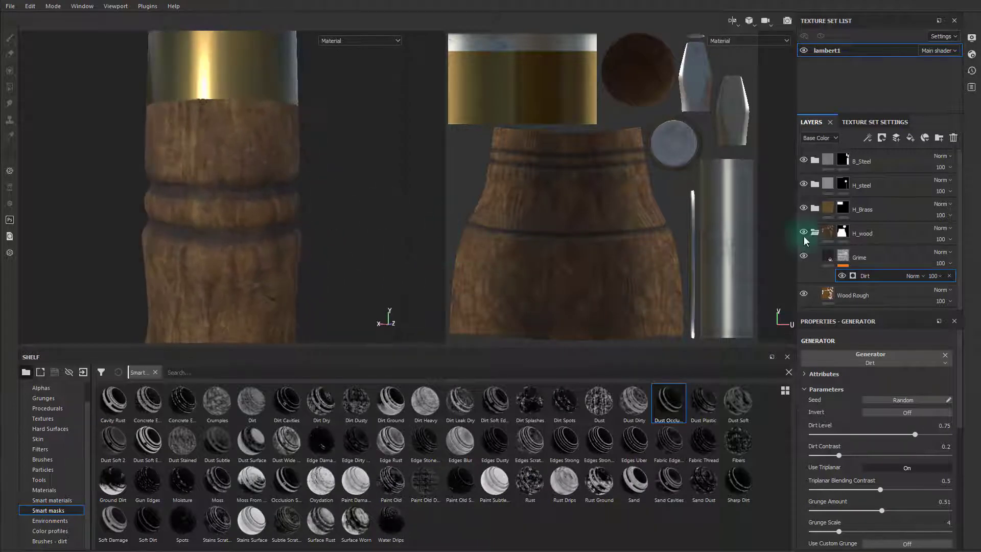
pyautogui.click(844, 261)
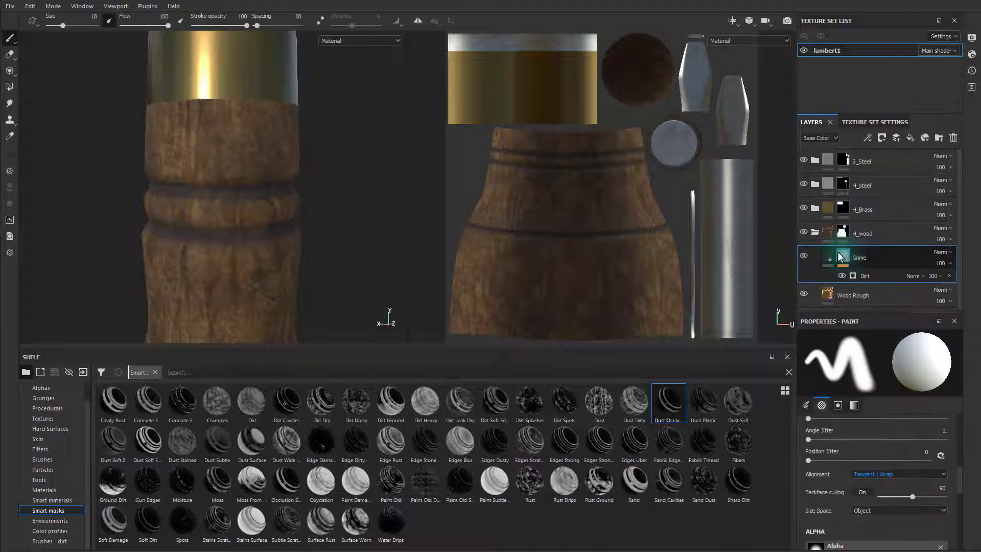
pyautogui.rightClick(844, 260)
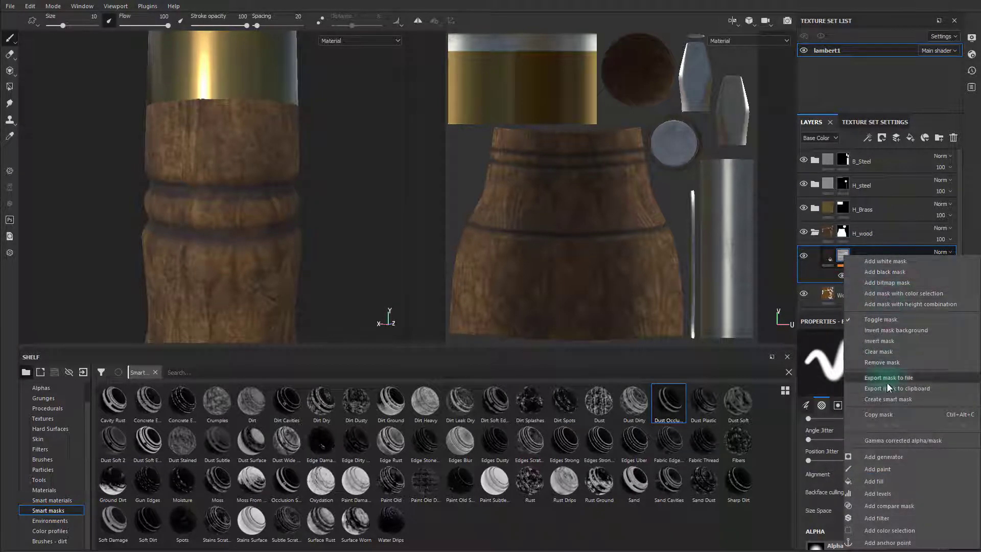
pyautogui.click(884, 469)
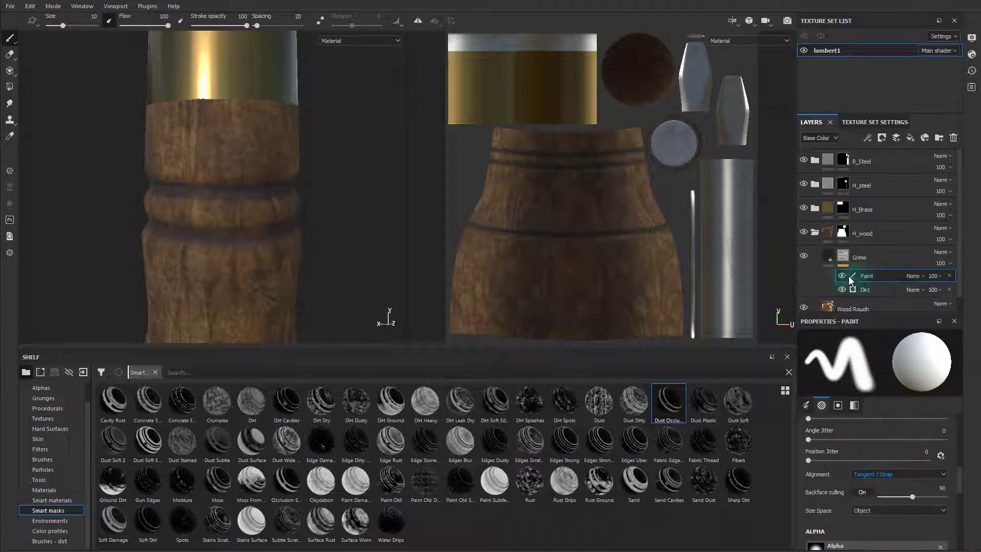
pyautogui.moveTo(204, 145)
pyautogui.mouseDown()
pyautogui.moveTo(245, 142)
pyautogui.moveTo(208, 135)
pyautogui.mouseUp()
pyautogui.hotkey('ctrl', 'z')
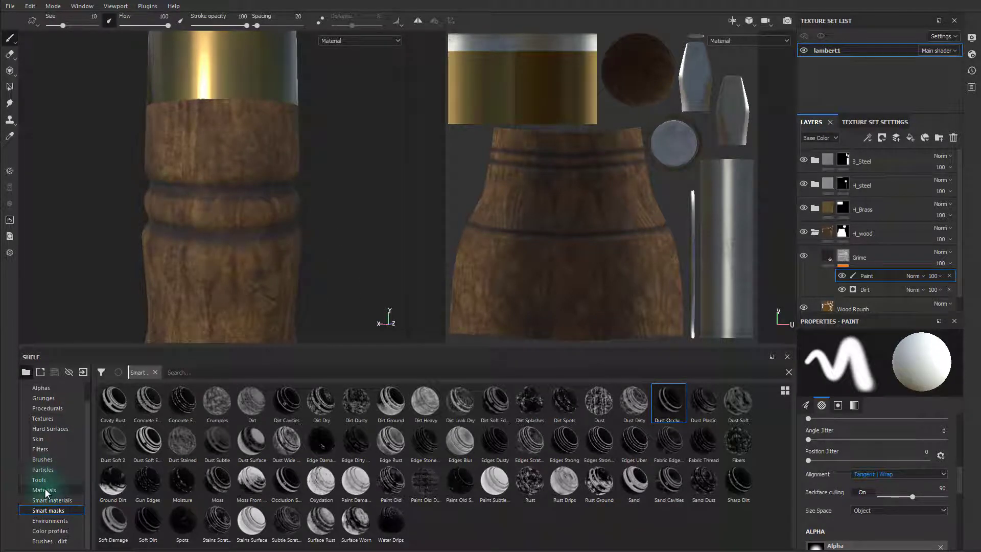
# Step: Choose the Dirt 2 brush and set its alignment to UV
pyautogui.click(45, 462)
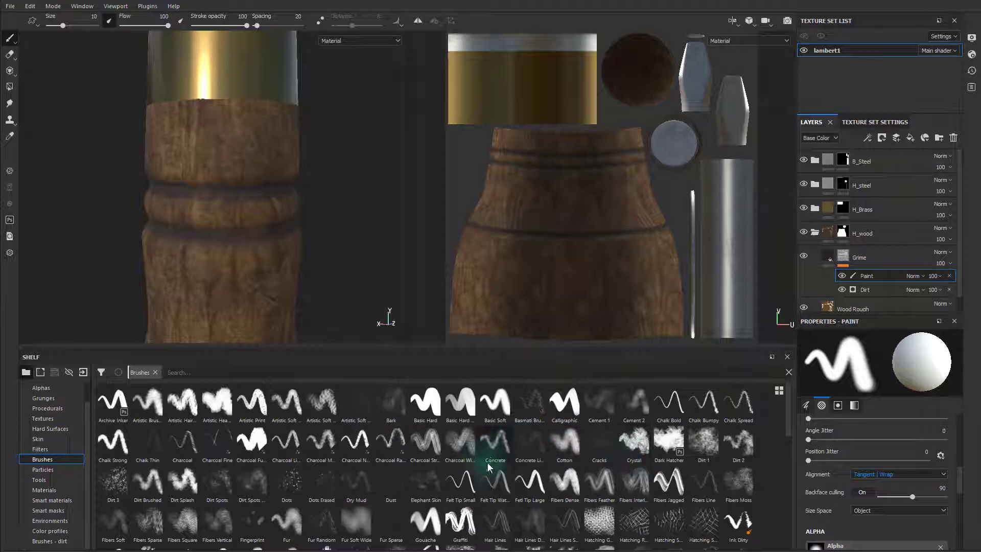
pyautogui.click(736, 445)
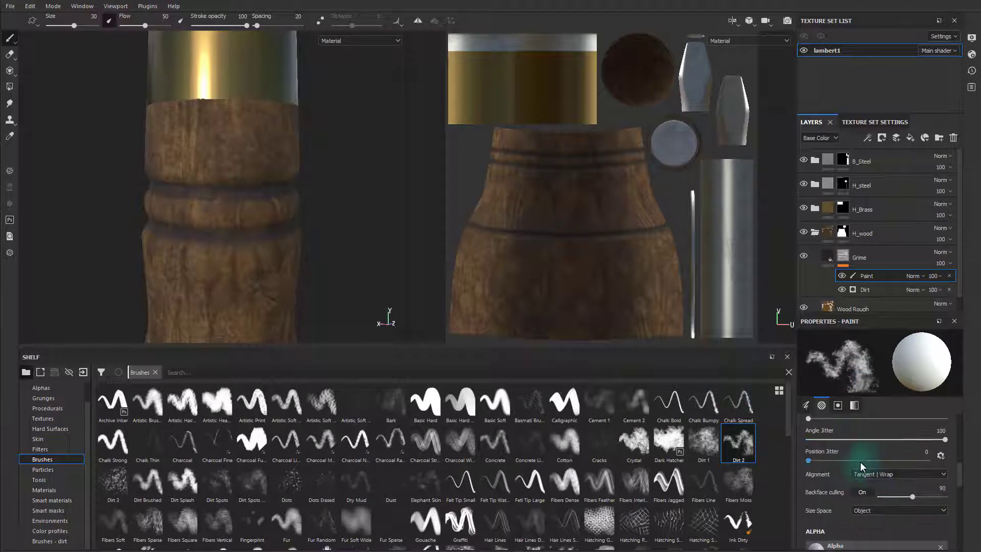
pyautogui.scroll(1, 869, 468)
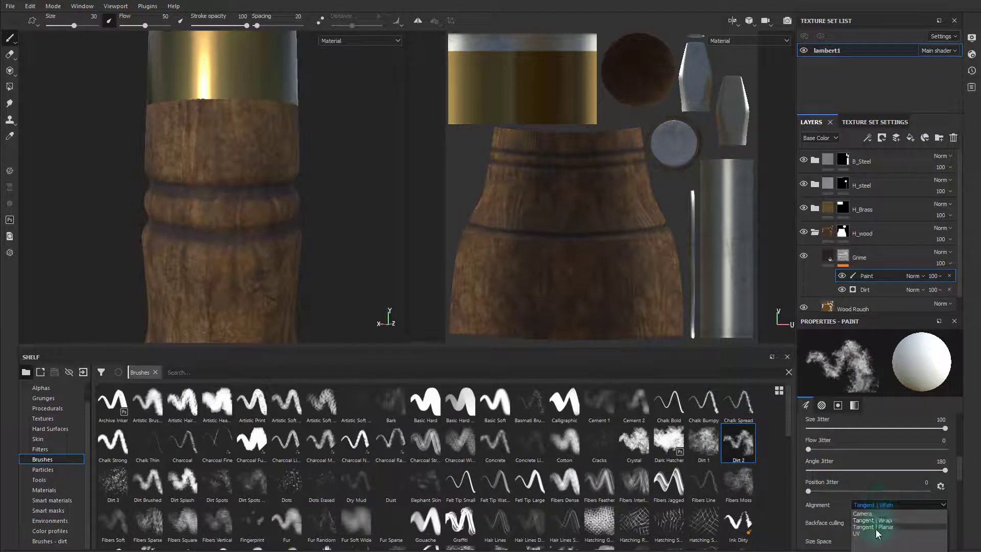
pyautogui.click(874, 535)
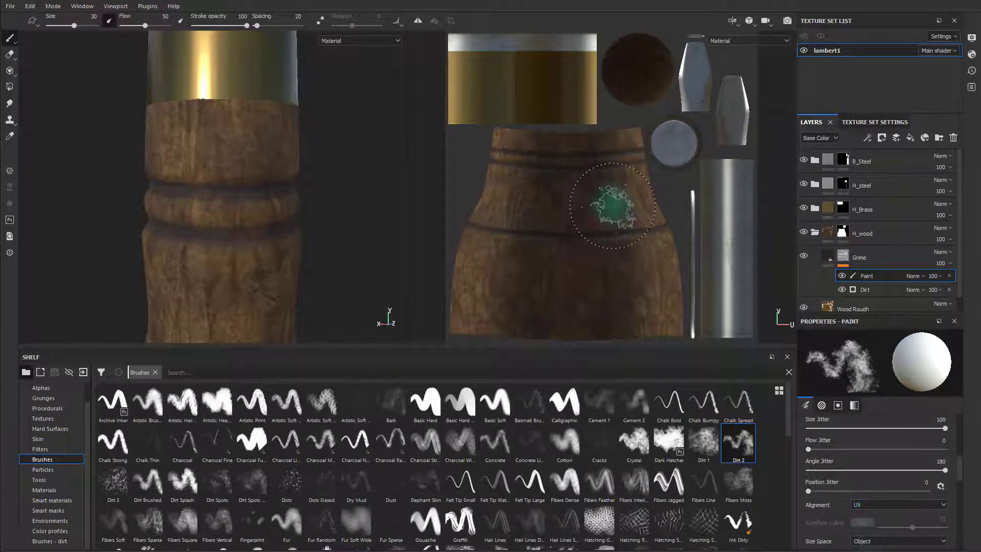
# Step: Resize the brush to 6.15 and paint grime along the wood's upper edge, where it meets the brass ferrule
pyautogui.keyDown('ctrl'); pyautogui.moveTo(589, 177); pyautogui.dragTo(560, 176, button='right'); pyautogui.keyUp('ctrl')
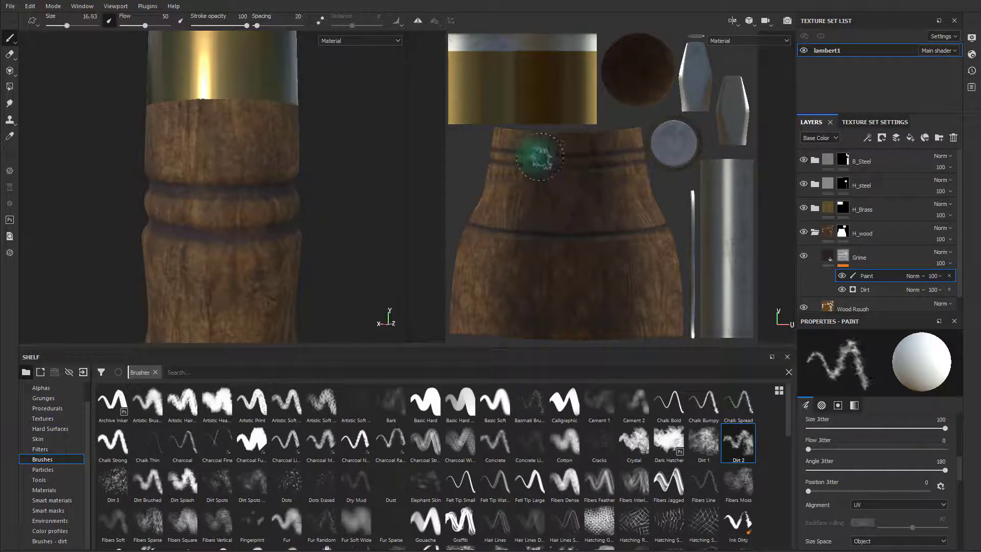
pyautogui.scroll(6, 513, 135)
pyautogui.keyDown('ctrl'); pyautogui.moveTo(514, 135); pyautogui.dragTo(475, 92, button='right'); pyautogui.keyUp('ctrl')
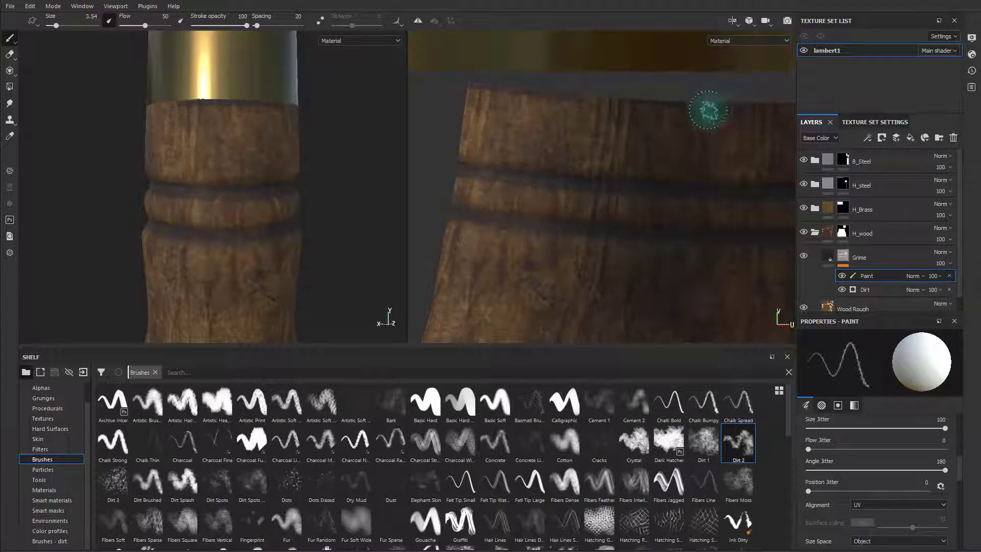
pyautogui.keyDown('ctrl'); pyautogui.moveTo(658, 107); pyautogui.dragTo(674, 107, button='right'); pyautogui.keyUp('ctrl')
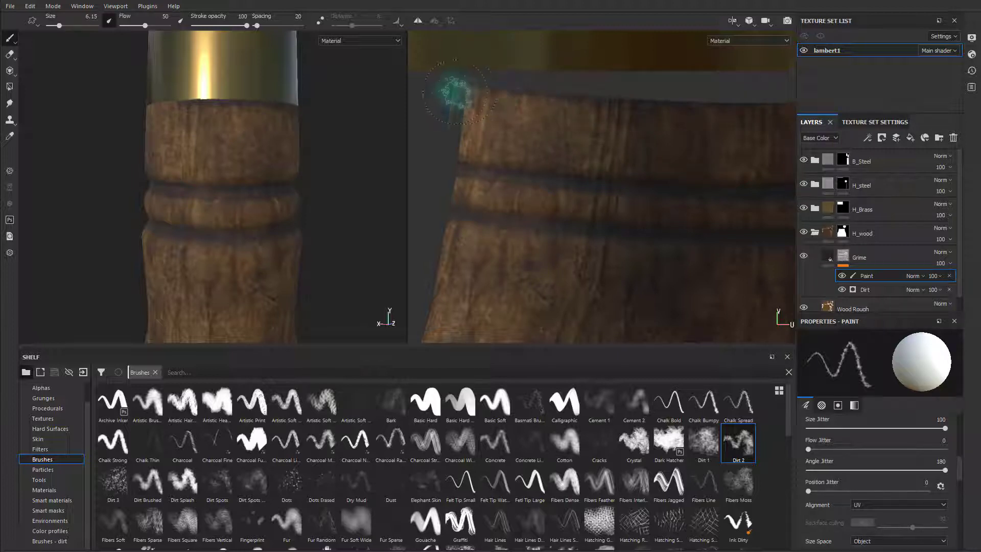
pyautogui.keyDown('alt'); pyautogui.moveTo(675, 112); pyautogui.dragTo(526, 120); pyautogui.keyUp('alt')
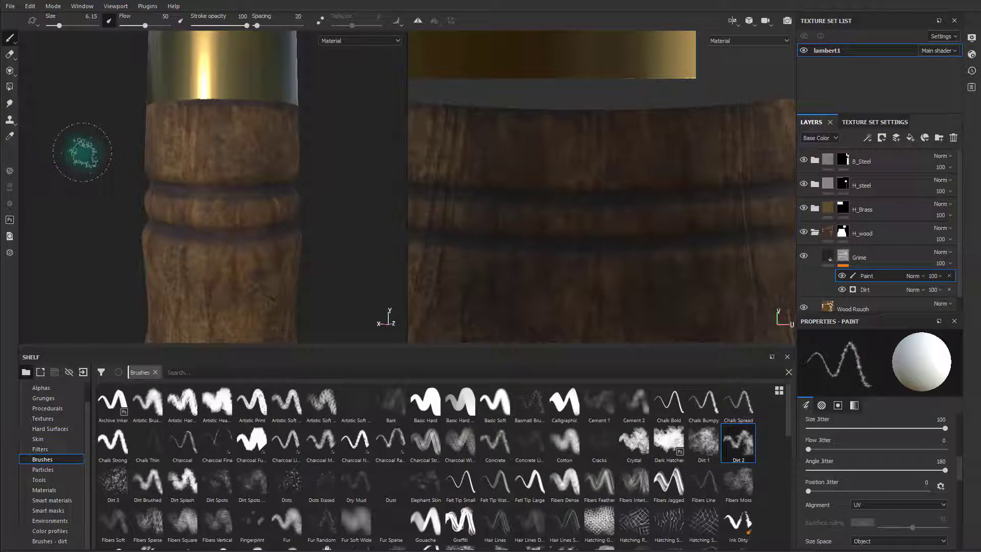
# Step: Check the painted grime below the ferrule from several sides and compare it with the flathead_1.jpg reference photo
pyautogui.scroll(2, 135, 153)
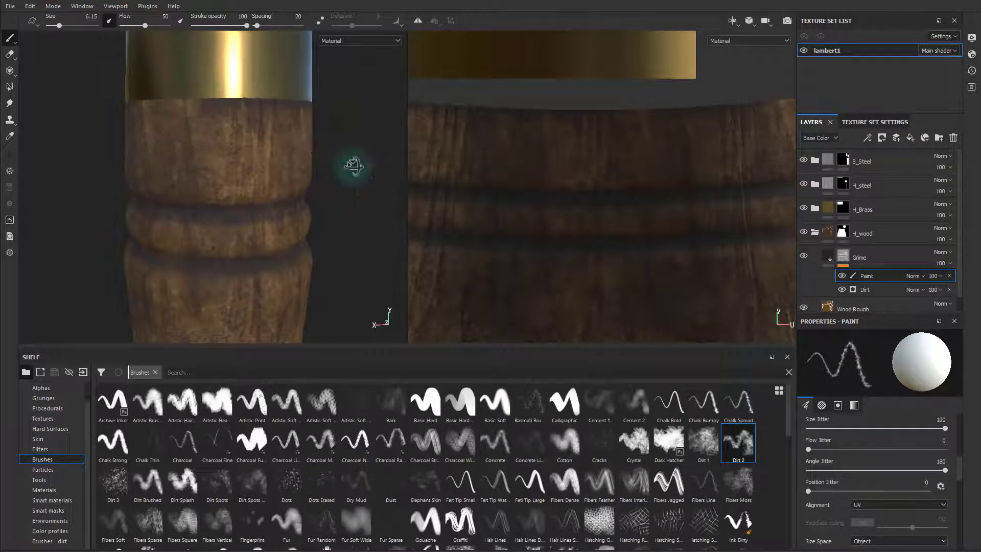
pyautogui.scroll(1, 327, 158)
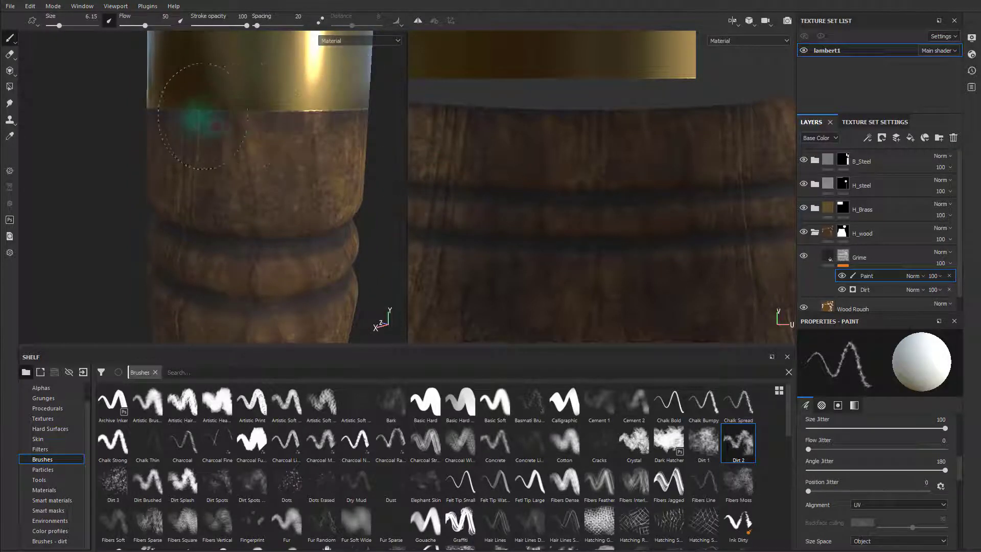
pyautogui.moveTo(169, 129)
pyautogui.keyDown('alt'); pyautogui.mouseDown()
pyautogui.moveTo(103, 149)
pyautogui.moveTo(128, 142)
pyautogui.moveTo(88, 136)
pyautogui.moveTo(153, 149)
pyautogui.moveTo(121, 165)
pyautogui.moveTo(153, 166)
pyautogui.mouseUp(); pyautogui.keyUp('alt')
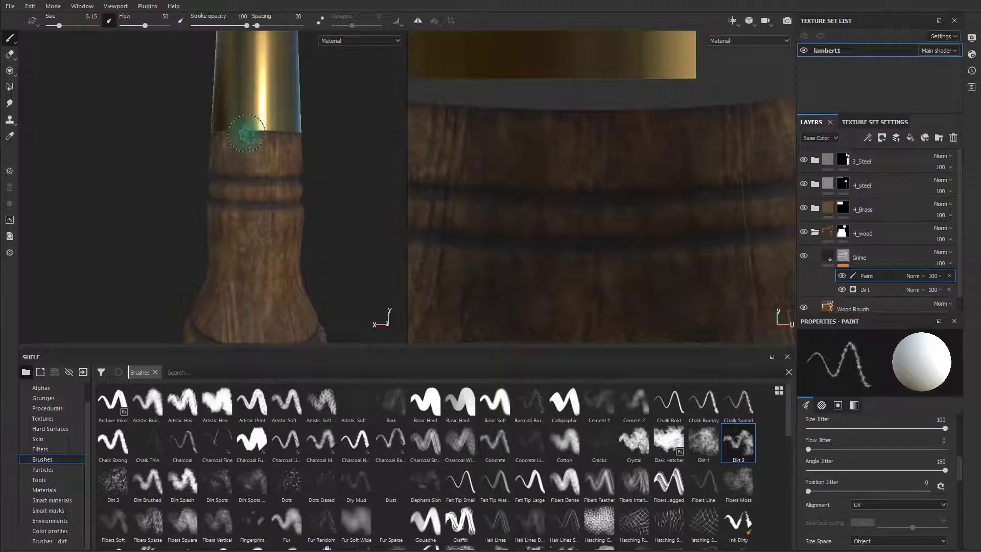
pyautogui.moveTo(328, 175)
pyautogui.keyDown('alt'); pyautogui.mouseDown()
pyautogui.moveTo(210, 177)
pyautogui.moveTo(366, 186)
pyautogui.moveTo(284, 211)
pyautogui.mouseUp(); pyautogui.keyUp('alt')
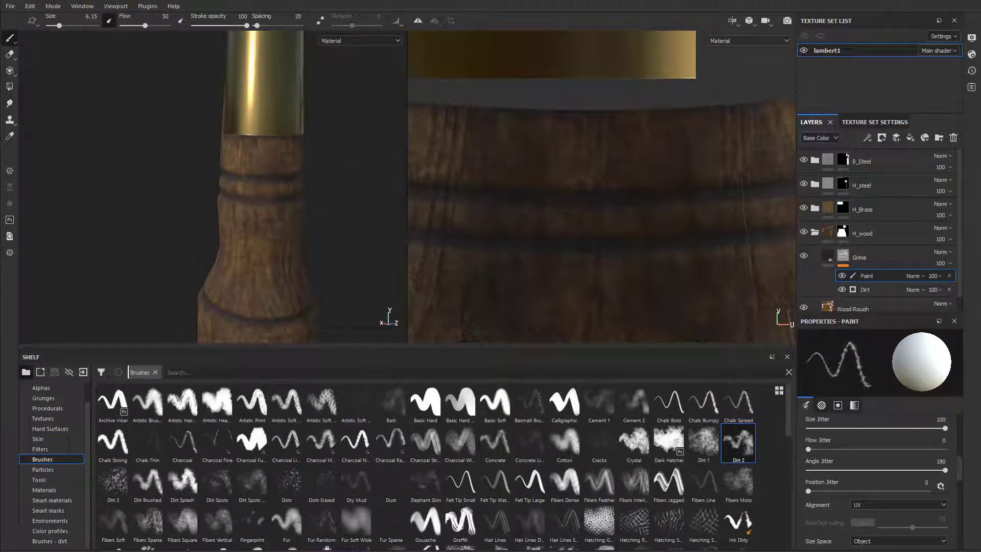
pyautogui.hotkey('alt', 'Tab')
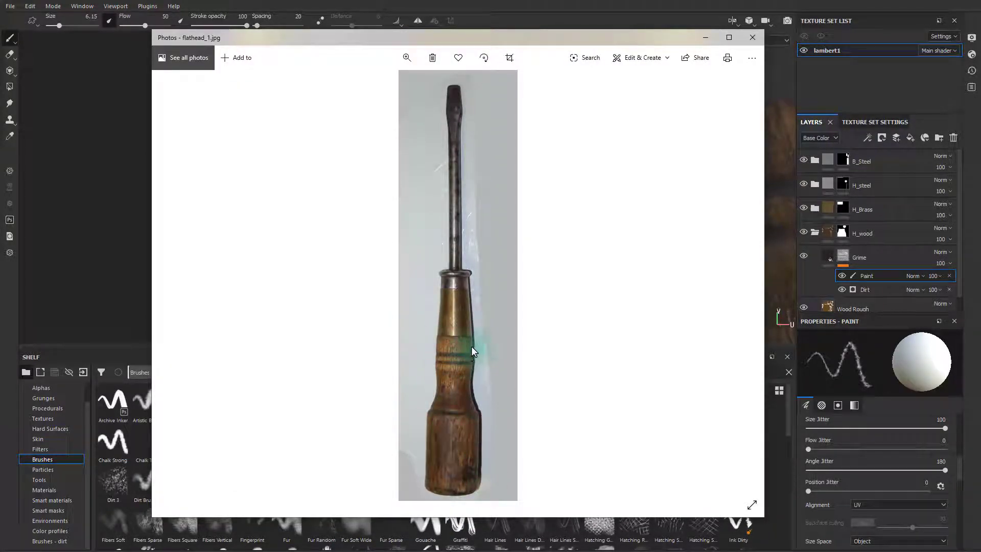
pyautogui.click(705, 38)
# Step: Set the mask brush's grayscale value to 0 and its flow to 11
pyautogui.scroll(-10, 909, 471)
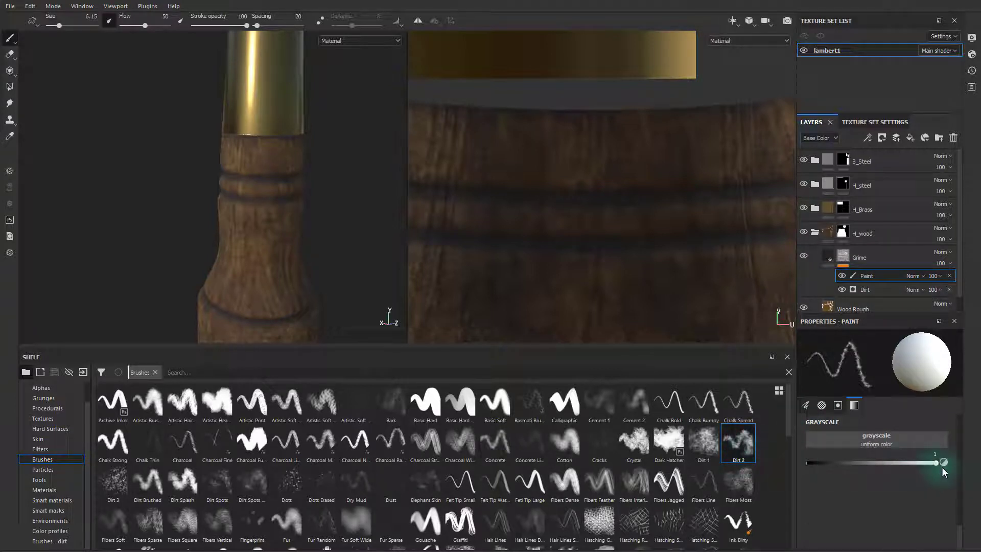
pyautogui.moveTo(932, 462); pyautogui.dragTo(795, 458)
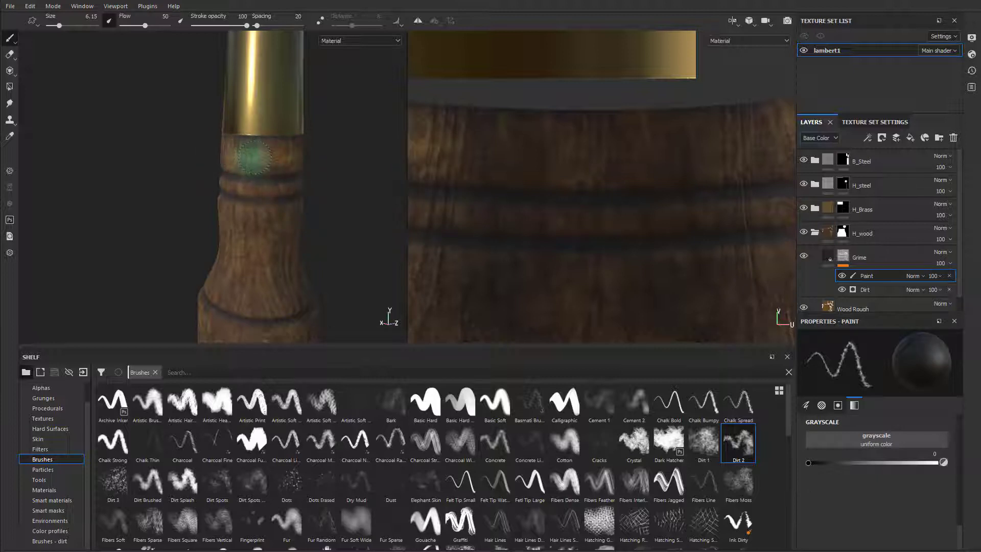
pyautogui.click(821, 405)
pyautogui.click(870, 478)
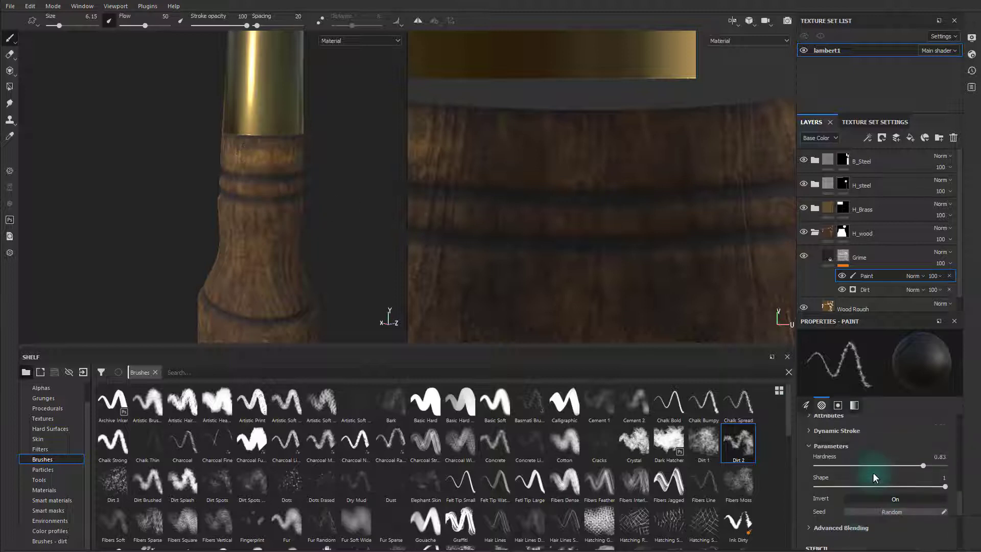
pyautogui.scroll(5, 882, 488)
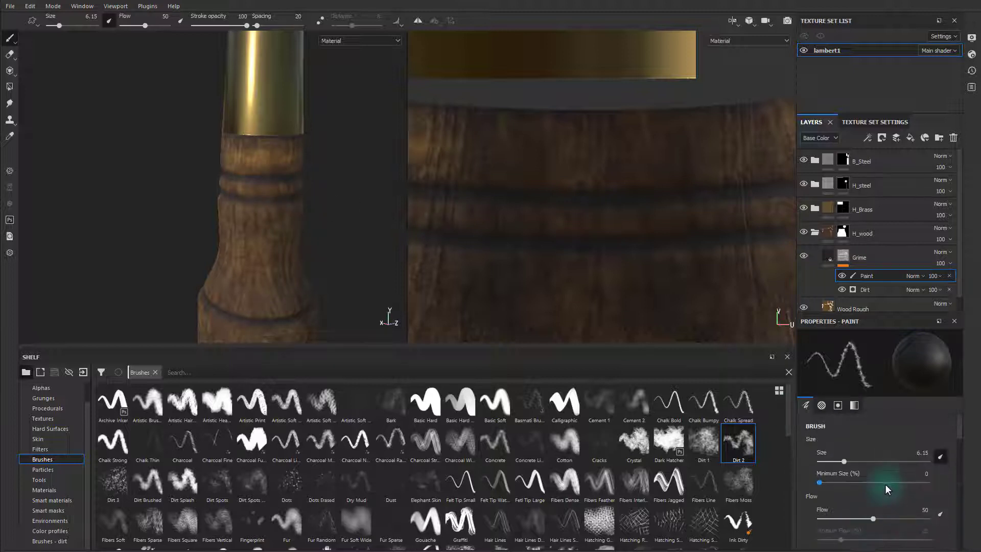
pyautogui.scroll(-4, 884, 481)
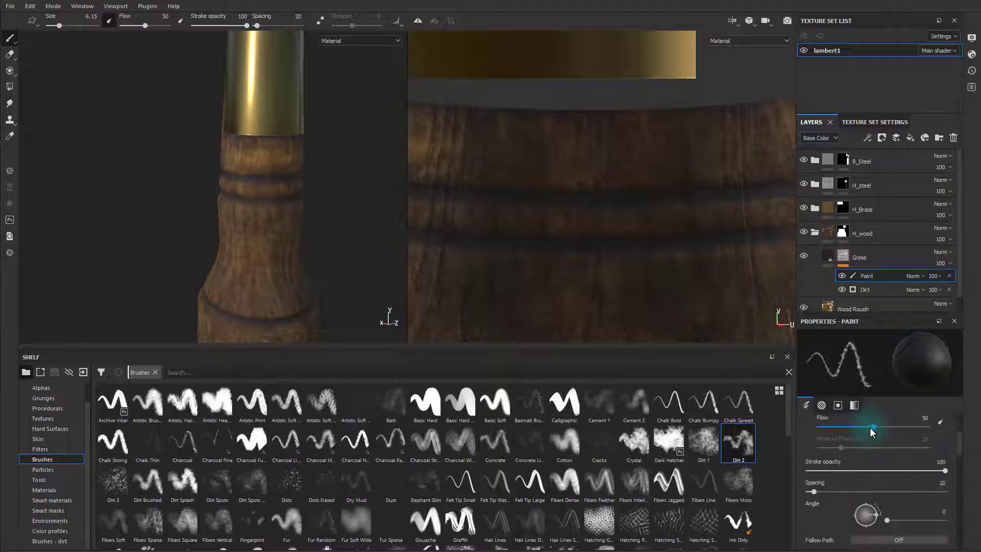
pyautogui.moveTo(870, 427); pyautogui.dragTo(829, 422)
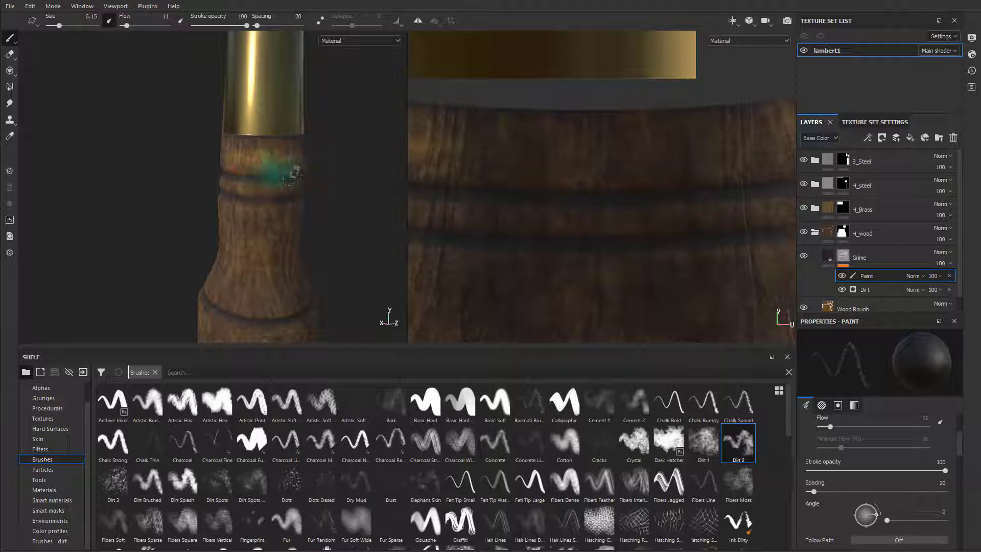
# Step: Enlarge the brush to 10.75 and paint away grime around the upper wooden band and grooves, varying the environment lighting
pyautogui.press(']')
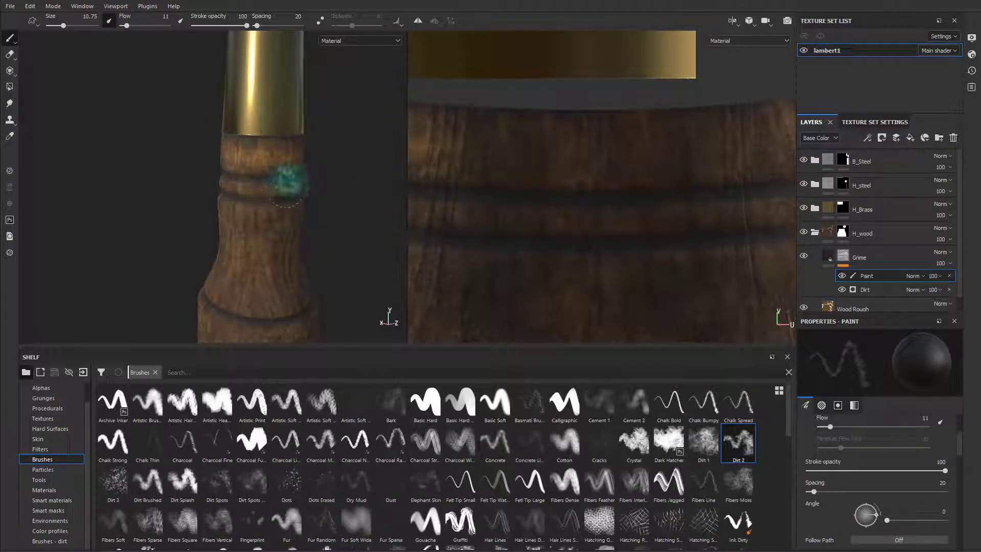
pyautogui.keyDown('alt'); pyautogui.moveTo(358, 201); pyautogui.dragTo(283, 192); pyautogui.keyUp('alt')
pyautogui.keyDown('alt'); pyautogui.moveTo(296, 201); pyautogui.dragTo(444, 219, button='right'); pyautogui.keyUp('alt')
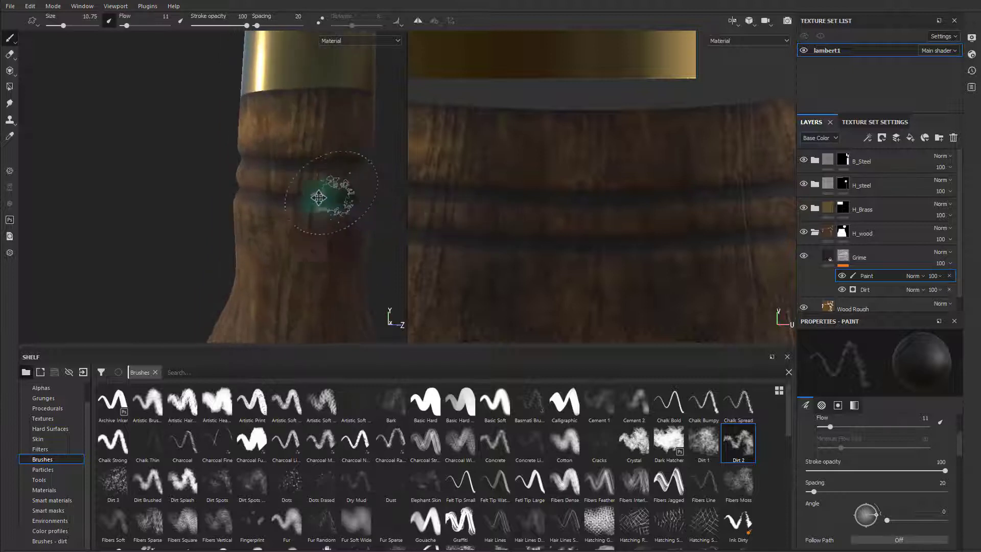
pyautogui.keyDown('alt'); pyautogui.moveTo(329, 197); pyautogui.dragTo(206, 226, button='middle'); pyautogui.keyUp('alt')
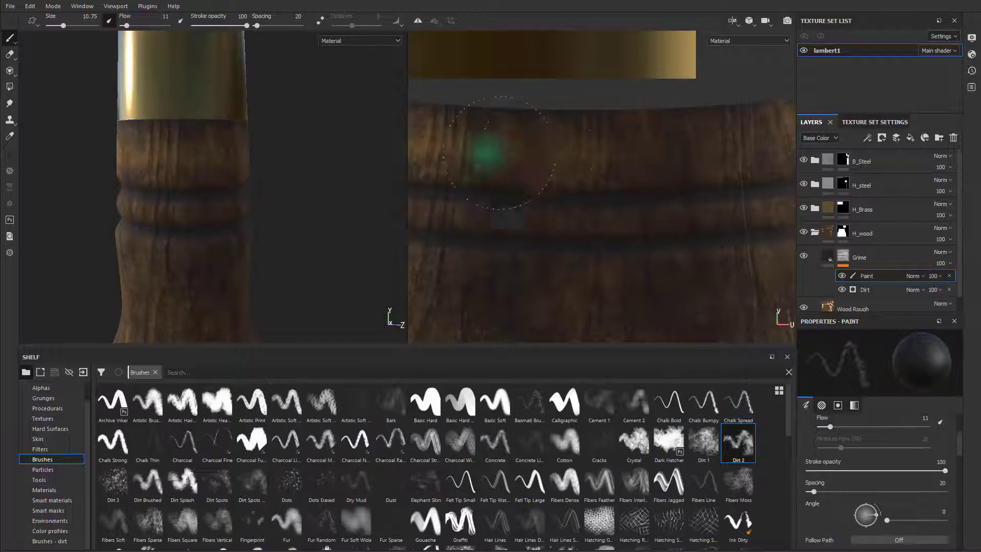
pyautogui.keyDown('shift'); pyautogui.moveTo(472, 154); pyautogui.dragTo(503, 153, button='right'); pyautogui.keyUp('shift')
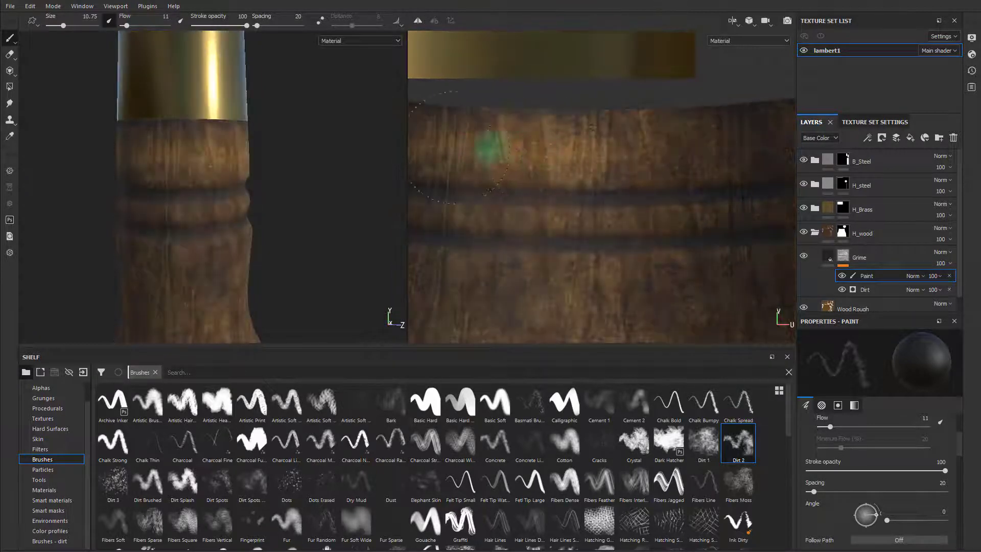
pyautogui.keyDown('alt'); pyautogui.moveTo(673, 151); pyautogui.dragTo(568, 176, button='middle'); pyautogui.keyUp('alt')
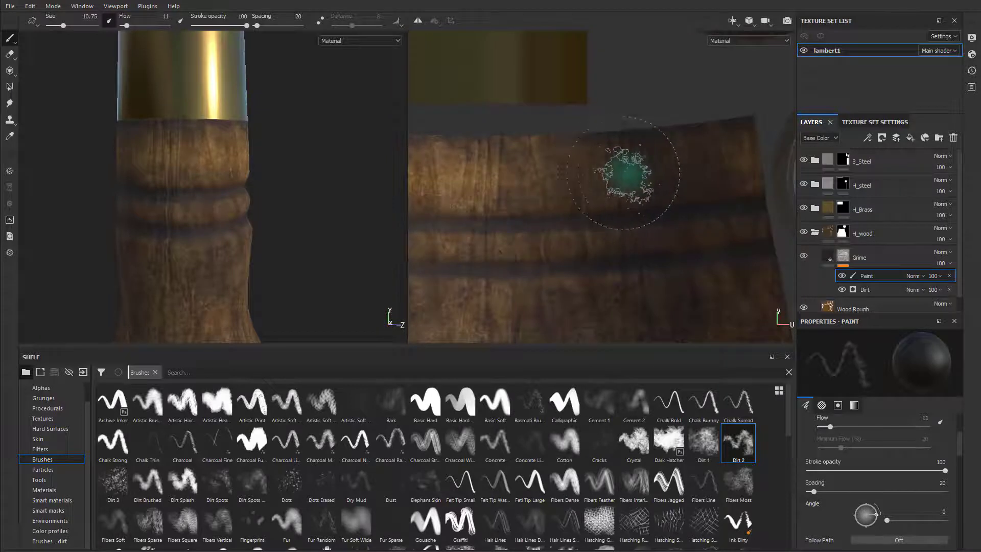
pyautogui.moveTo(653, 164)
pyautogui.keyDown('shift'); pyautogui.mouseDown(button='right')
pyautogui.moveTo(565, 164)
pyautogui.moveTo(562, 176)
pyautogui.mouseUp(button='right'); pyautogui.keyUp('shift')
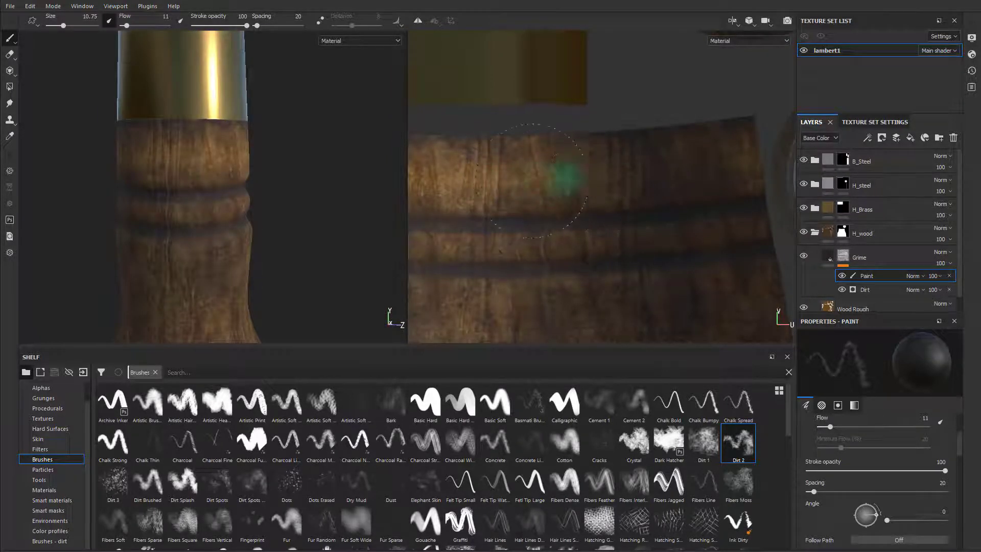
# Step: Paint away grime around the wide wooden band below the brass ferrule, covering its remaining sides under different environment lighting angles
pyautogui.keyDown('shift'); pyautogui.moveTo(648, 159); pyautogui.dragTo(628, 163, button='right'); pyautogui.keyUp('shift')
pyautogui.keyDown('alt'); pyautogui.moveTo(718, 174); pyautogui.dragTo(663, 180, button='middle'); pyautogui.keyUp('alt')
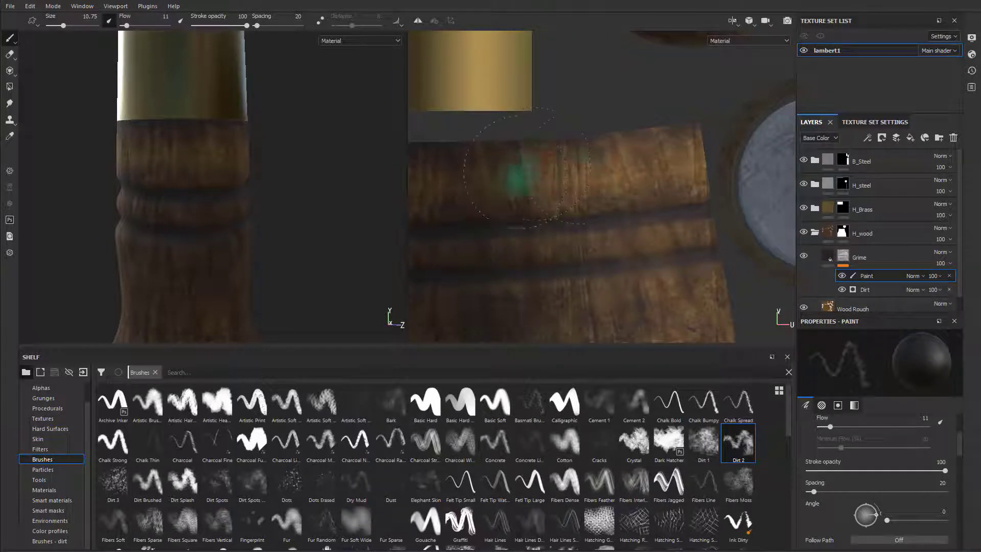
pyautogui.keyDown('alt'); pyautogui.moveTo(256, 220); pyautogui.dragTo(126, 212); pyautogui.keyUp('alt')
pyautogui.keyDown('shift'); pyautogui.moveTo(229, 165); pyautogui.dragTo(256, 172, button='right'); pyautogui.keyUp('shift')
pyautogui.keyDown('alt'); pyautogui.moveTo(296, 195); pyautogui.dragTo(194, 191); pyautogui.keyUp('alt')
pyautogui.keyDown('alt'); pyautogui.moveTo(243, 191); pyautogui.dragTo(92, 170, button='middle'); pyautogui.keyUp('alt')
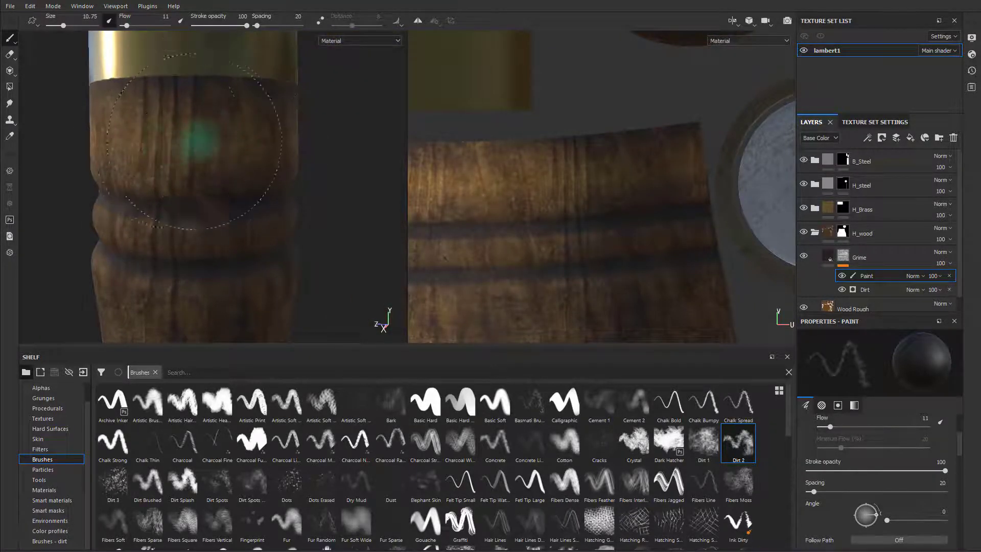
pyautogui.moveTo(254, 159)
pyautogui.keyDown('shift'); pyautogui.mouseDown(button='right')
pyautogui.moveTo(223, 162)
pyautogui.moveTo(148, 140)
pyautogui.mouseUp(button='right'); pyautogui.keyUp('shift')
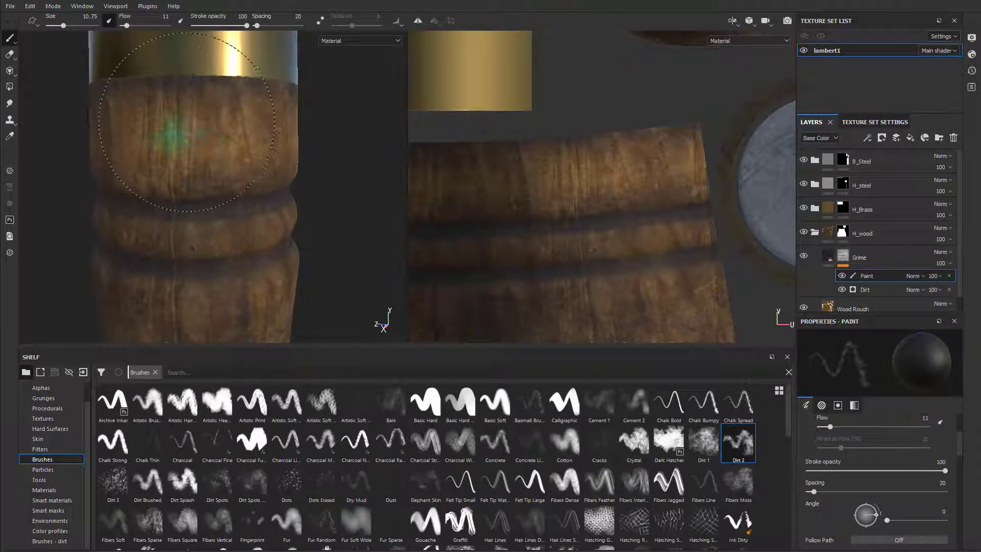
pyautogui.keyDown('alt'); pyautogui.moveTo(263, 171); pyautogui.dragTo(401, 169, button='middle'); pyautogui.keyUp('alt')
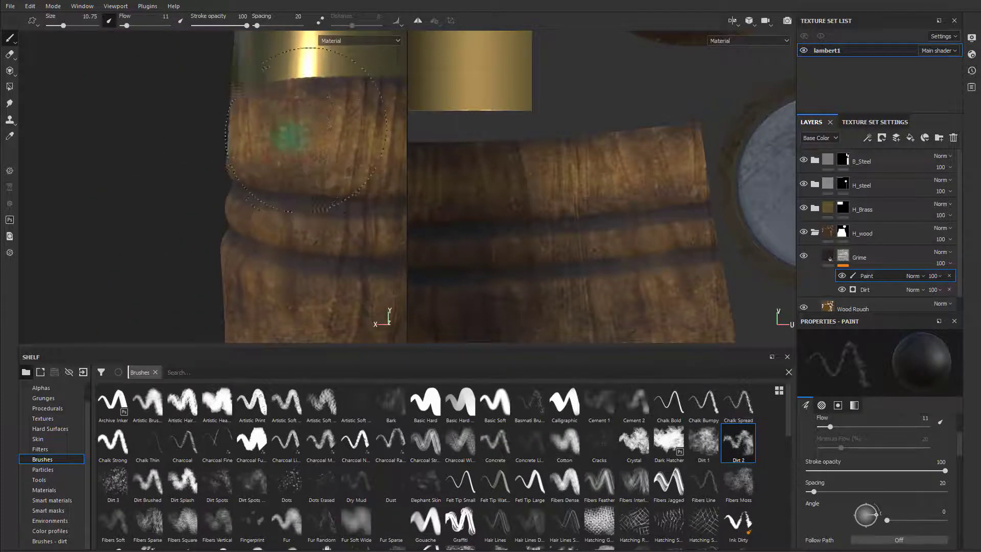
pyautogui.keyDown('alt'); pyautogui.moveTo(257, 184); pyautogui.dragTo(137, 189, button='middle'); pyautogui.keyUp('alt')
pyautogui.keyDown('alt'); pyautogui.moveTo(271, 204); pyautogui.dragTo(247, 224); pyautogui.keyUp('alt')
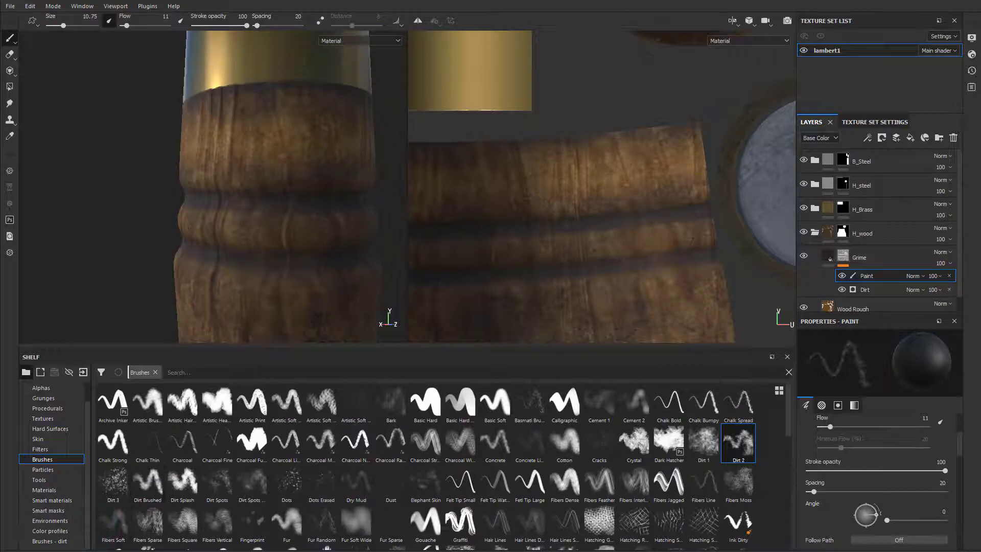
# Step: Check the wooden rings in the flathead_1.jpg reference photo and reduce the mask brush size to 5.2
pyautogui.hotkey('alt', 'Tab')
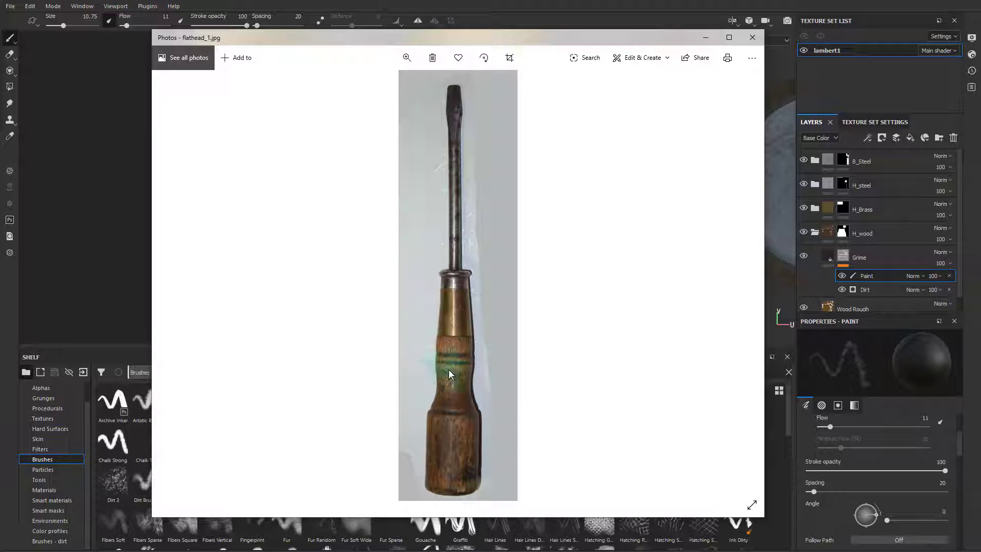
pyautogui.click(708, 37)
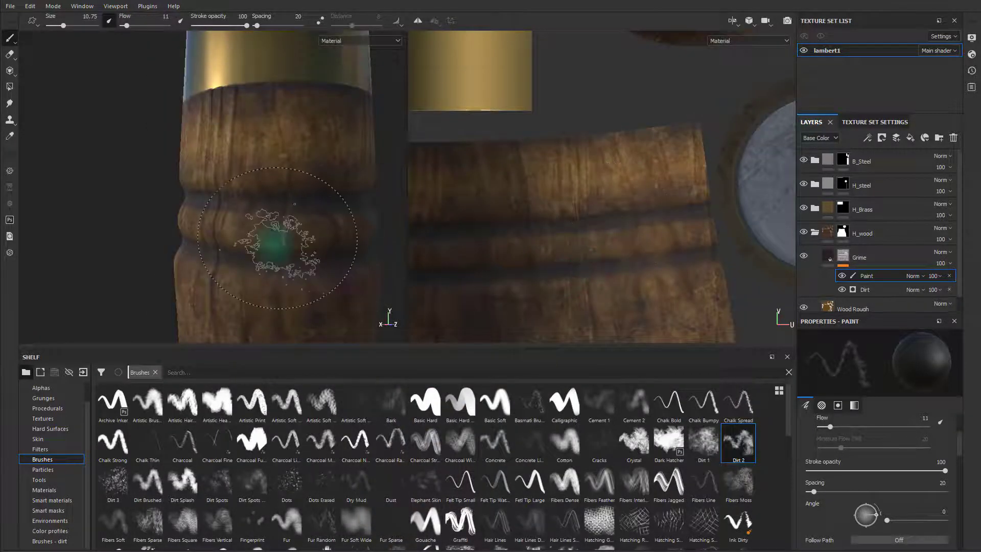
pyautogui.press('[')
pyautogui.press('[')
pyautogui.press('[')
pyautogui.press('[')
pyautogui.press('[')
pyautogui.press('[')
pyautogui.press('[')
pyautogui.press('[')
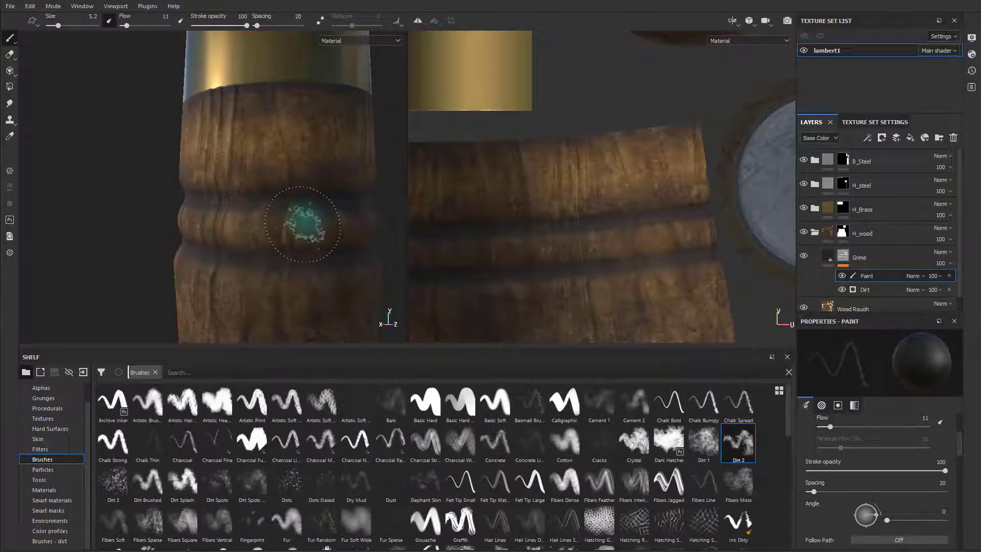
# Step: Paint away grime all the way around the narrow wooden ring between the two dark grooves
pyautogui.moveTo(247, 240)
pyautogui.keyDown('alt'); pyautogui.mouseDown()
pyautogui.moveTo(335, 232)
pyautogui.moveTo(239, 224)
pyautogui.mouseUp(); pyautogui.keyUp('alt')
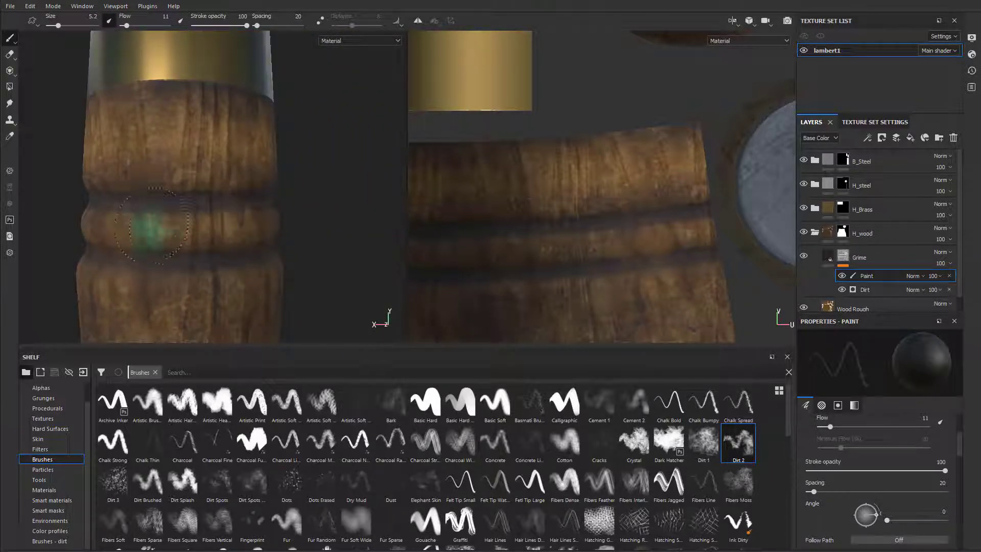
pyautogui.keyDown('alt'); pyautogui.moveTo(138, 227); pyautogui.dragTo(202, 213); pyautogui.keyUp('alt')
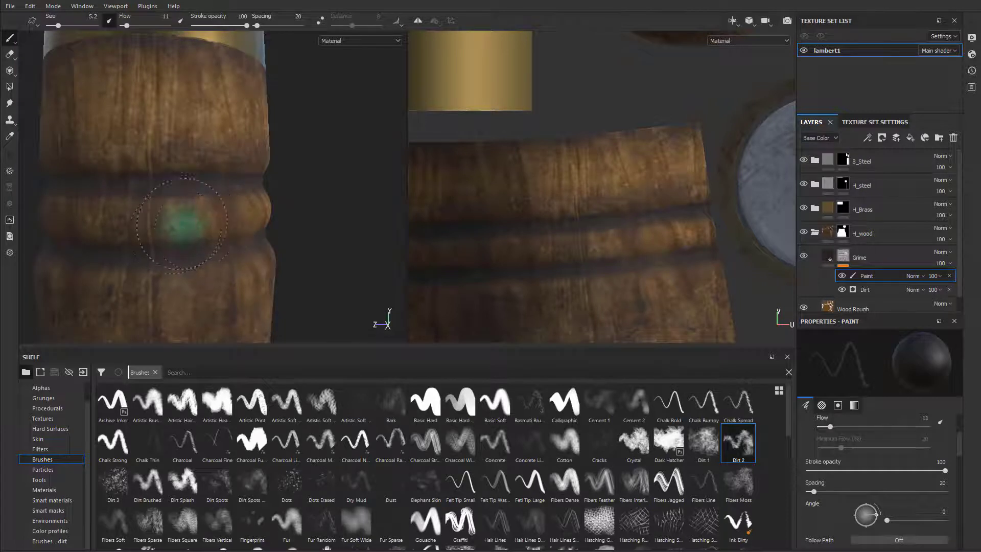
pyautogui.keyDown('alt'); pyautogui.moveTo(194, 229); pyautogui.dragTo(284, 209); pyautogui.keyUp('alt')
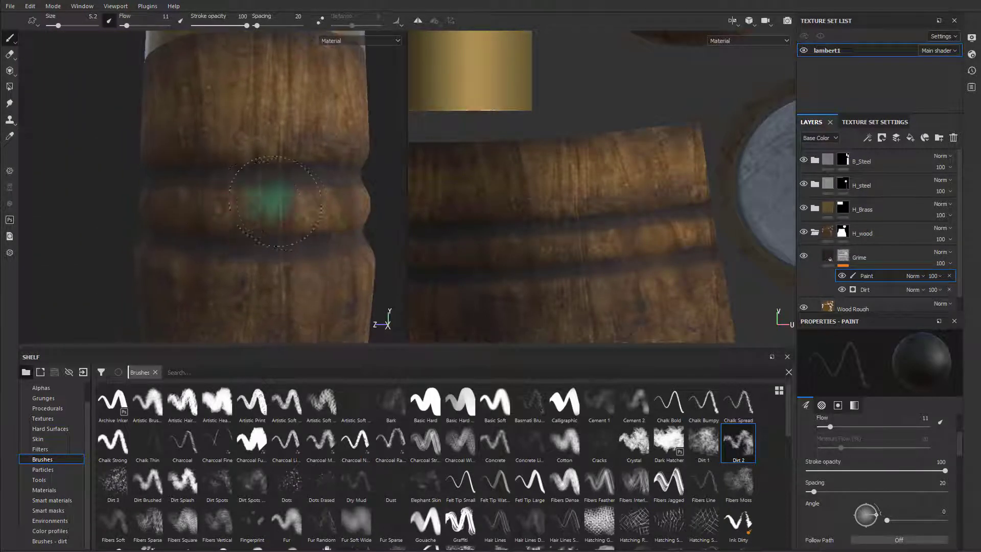
pyautogui.moveTo(231, 224)
pyautogui.keyDown('alt'); pyautogui.mouseDown()
pyautogui.moveTo(248, 223)
pyautogui.moveTo(222, 211)
pyautogui.mouseUp(); pyautogui.keyUp('alt')
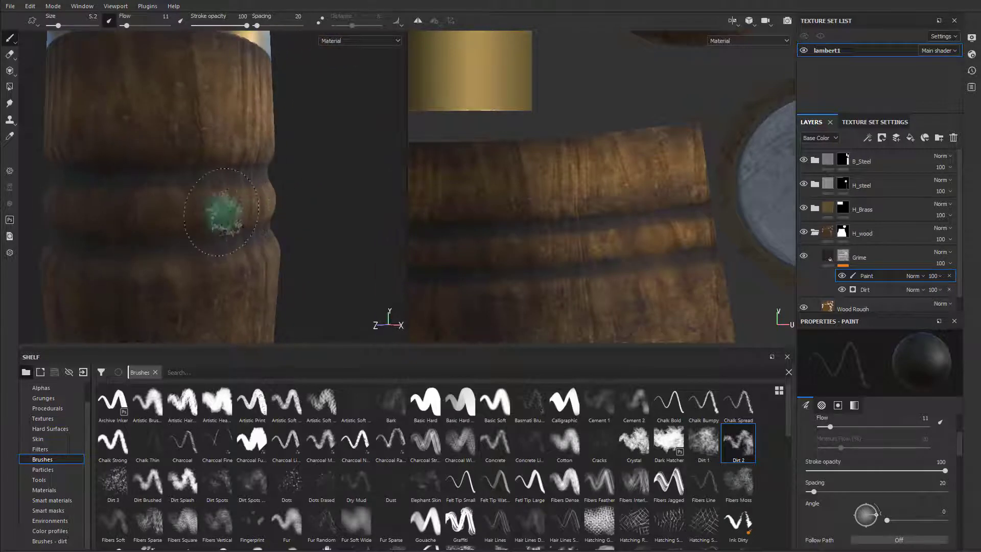
pyautogui.keyDown('shift'); pyautogui.moveTo(145, 210); pyautogui.dragTo(203, 210, button='right'); pyautogui.keyUp('shift')
pyautogui.keyDown('alt'); pyautogui.moveTo(225, 211); pyautogui.dragTo(298, 210, button='middle'); pyautogui.keyUp('alt')
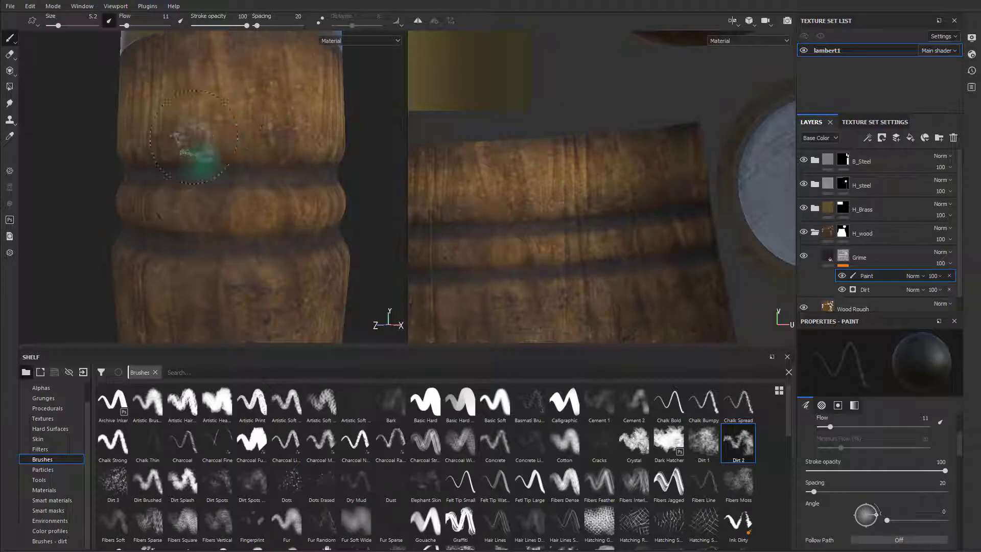
pyautogui.keyDown('alt'); pyautogui.moveTo(220, 206); pyautogui.dragTo(217, 191); pyautogui.keyUp('alt')
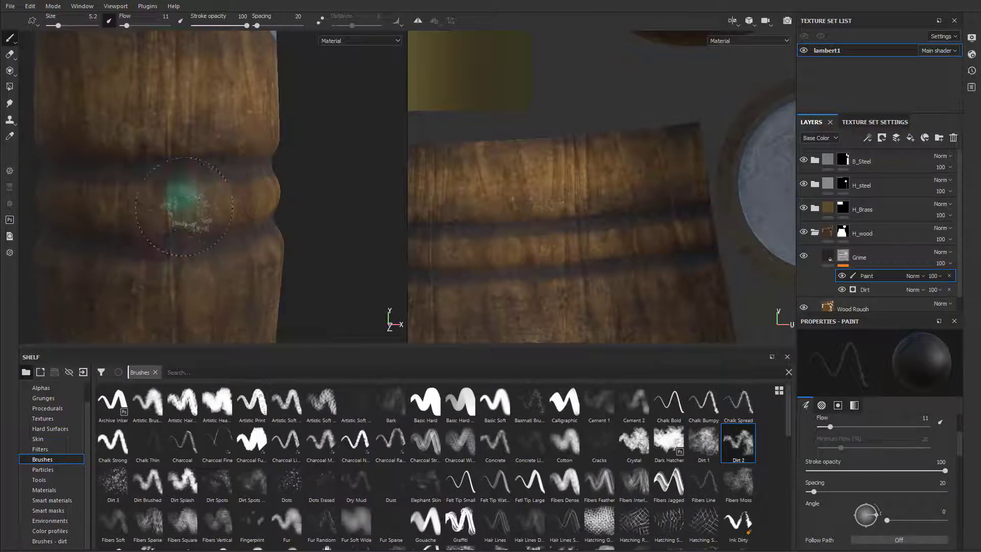
pyautogui.keyDown('alt'); pyautogui.moveTo(158, 222); pyautogui.dragTo(264, 174); pyautogui.keyUp('alt')
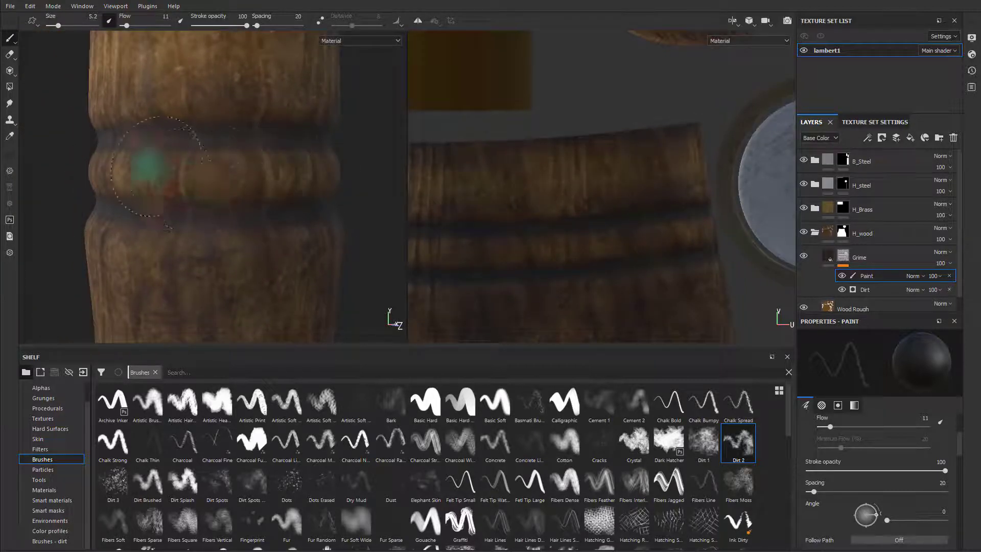
pyautogui.keyDown('alt'); pyautogui.moveTo(192, 181); pyautogui.dragTo(224, 182); pyautogui.keyUp('alt')
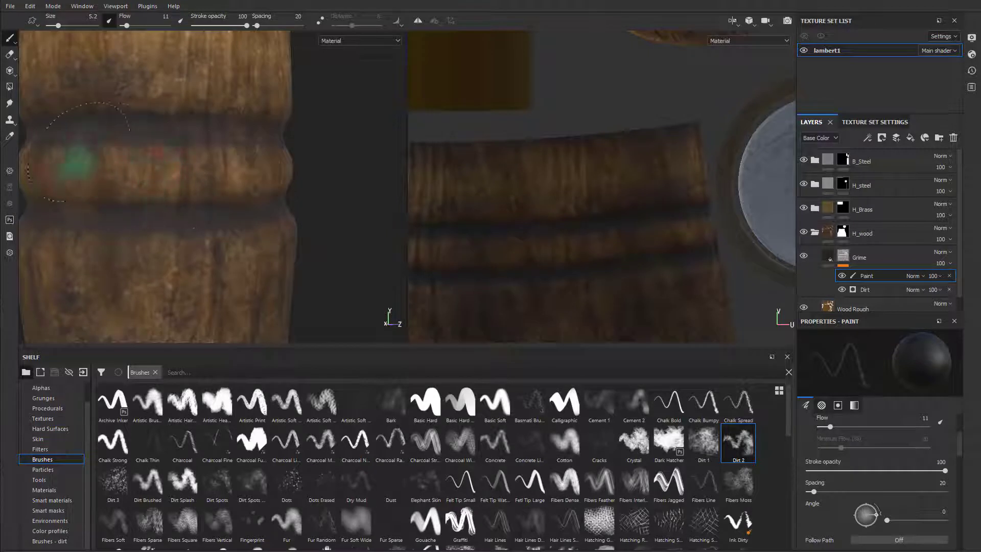
pyautogui.keyDown('alt'); pyautogui.moveTo(149, 173); pyautogui.dragTo(257, 156); pyautogui.keyUp('alt')
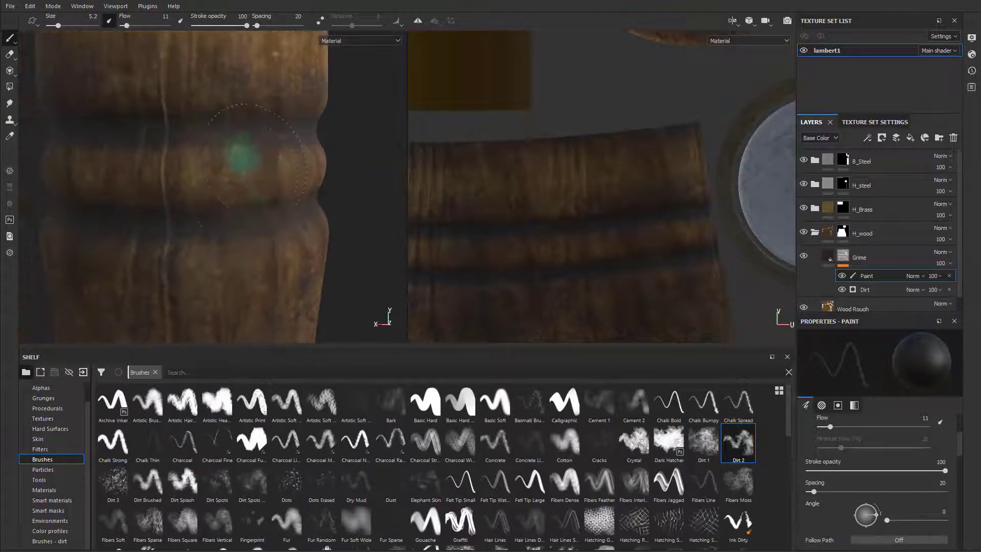
pyautogui.keyDown('alt'); pyautogui.moveTo(112, 172); pyautogui.dragTo(256, 170); pyautogui.keyUp('alt')
pyautogui.keyDown('shift'); pyautogui.moveTo(256, 170); pyautogui.dragTo(261, 170, button='right'); pyautogui.keyUp('shift')
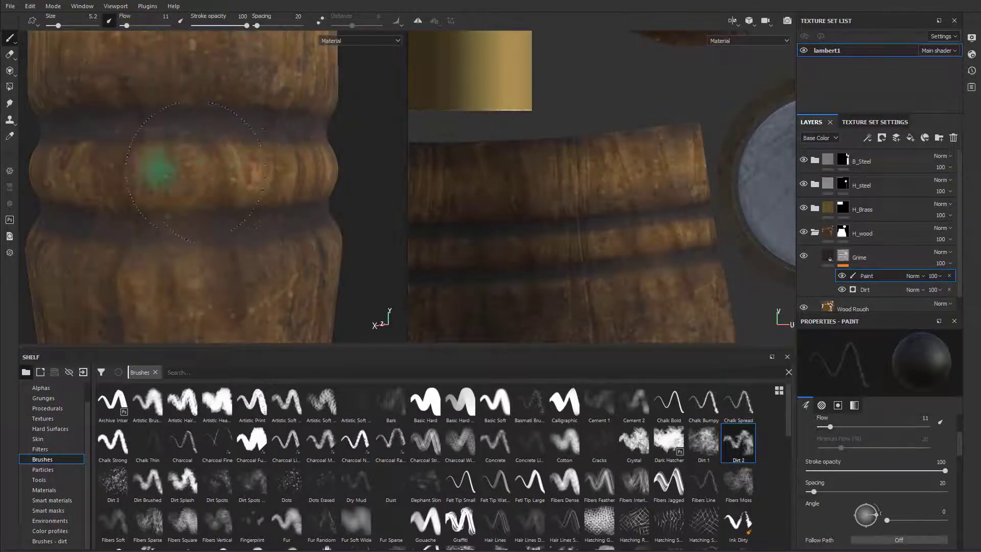
# Step: Paint away grime on the wood's edge directly below the lower groove, working around the handle under varied lighting
pyautogui.keyDown('alt'); pyautogui.moveTo(183, 188); pyautogui.dragTo(186, 234, button='right'); pyautogui.keyUp('alt')
pyautogui.keyDown('alt'); pyautogui.moveTo(286, 196); pyautogui.dragTo(444, 241, button='middle'); pyautogui.keyUp('alt')
pyautogui.keyDown('alt'); pyautogui.moveTo(623, 248); pyautogui.dragTo(685, 216, button='right'); pyautogui.keyUp('alt')
pyautogui.keyDown('alt'); pyautogui.moveTo(302, 230); pyautogui.dragTo(271, 237); pyautogui.keyUp('alt')
pyautogui.moveTo(271, 237)
pyautogui.keyDown('shift'); pyautogui.mouseDown(button='right')
pyautogui.moveTo(300, 234)
pyautogui.moveTo(284, 233)
pyautogui.mouseUp(button='right'); pyautogui.keyUp('shift')
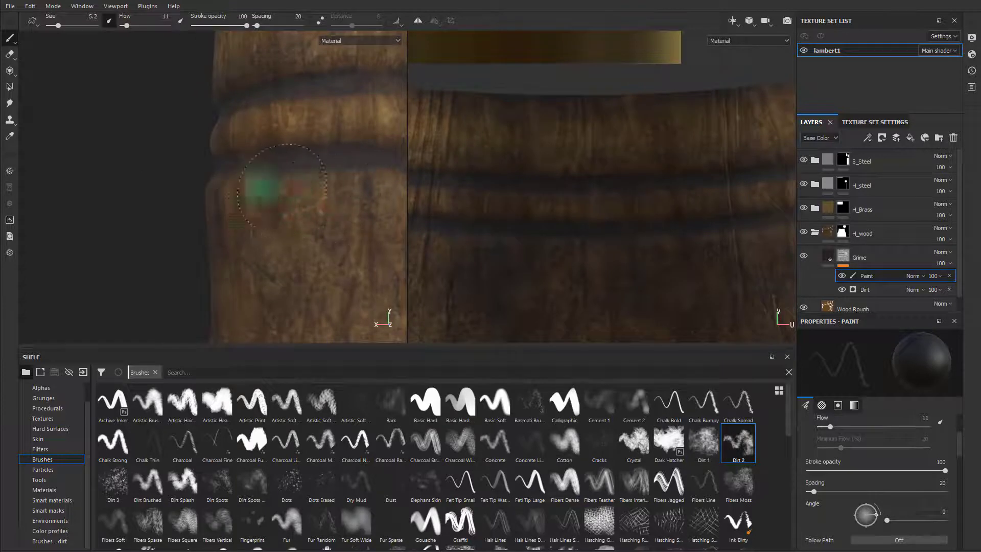
pyautogui.keyDown('alt'); pyautogui.moveTo(327, 221); pyautogui.dragTo(270, 215); pyautogui.keyUp('alt')
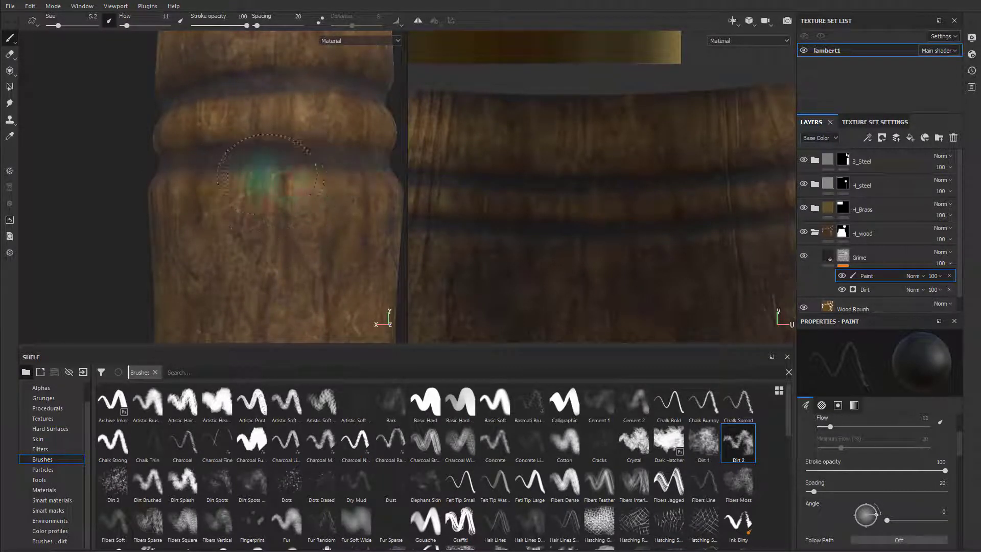
pyautogui.keyDown('alt'); pyautogui.moveTo(296, 192); pyautogui.dragTo(260, 216); pyautogui.keyUp('alt')
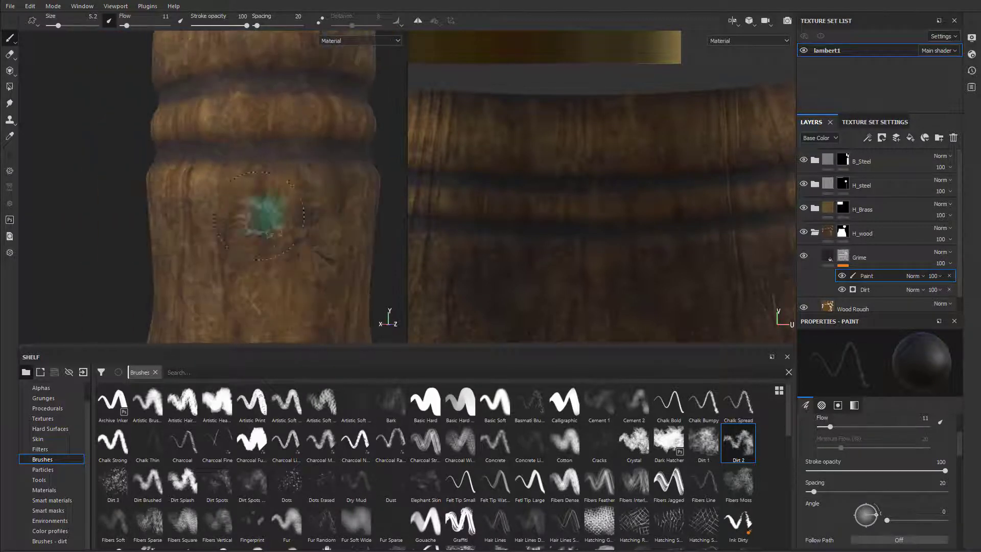
pyautogui.keyDown('alt'); pyautogui.moveTo(359, 209); pyautogui.dragTo(254, 185); pyautogui.keyUp('alt')
pyautogui.moveTo(230, 186)
pyautogui.keyDown('shift'); pyautogui.mouseDown(button='right')
pyautogui.moveTo(252, 192)
pyautogui.moveTo(219, 193)
pyautogui.moveTo(236, 179)
pyautogui.mouseUp(button='right'); pyautogui.keyUp('shift')
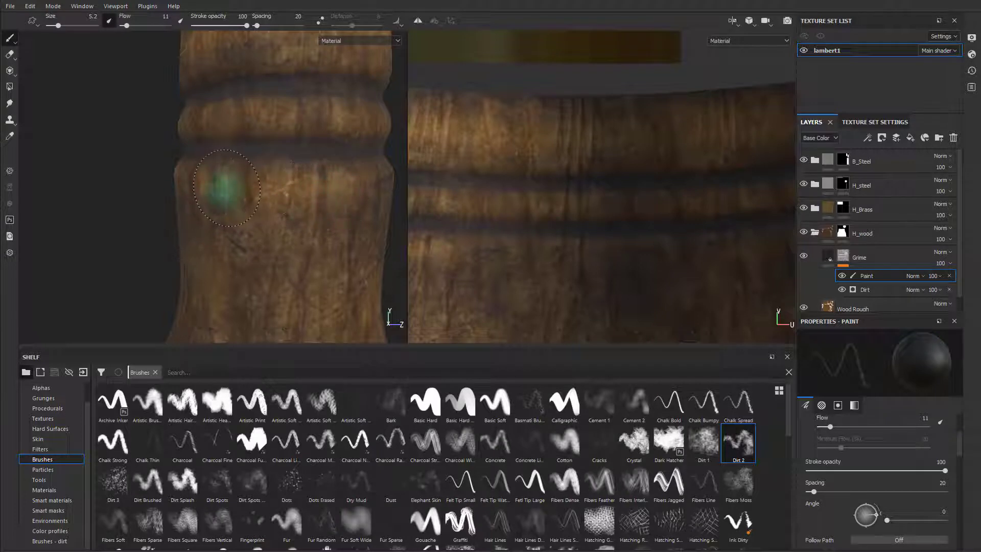
pyautogui.moveTo(226, 188)
pyautogui.keyDown('alt'); pyautogui.mouseDown()
pyautogui.moveTo(296, 202)
pyautogui.moveTo(264, 202)
pyautogui.mouseUp(); pyautogui.keyUp('alt')
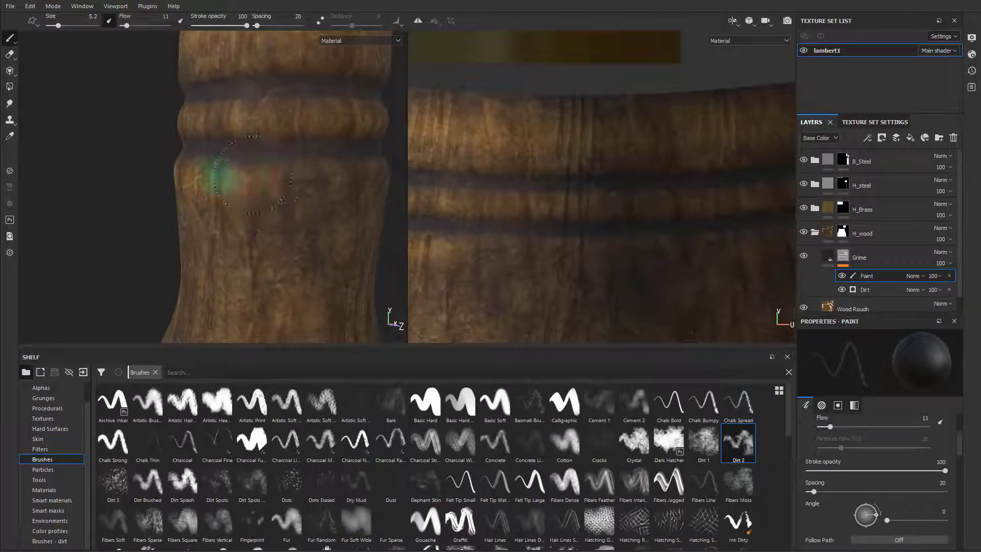
pyautogui.keyDown('alt'); pyautogui.moveTo(361, 215); pyautogui.dragTo(269, 215); pyautogui.keyUp('alt')
pyautogui.keyDown('shift'); pyautogui.moveTo(269, 215); pyautogui.dragTo(249, 210, button='right'); pyautogui.keyUp('shift')
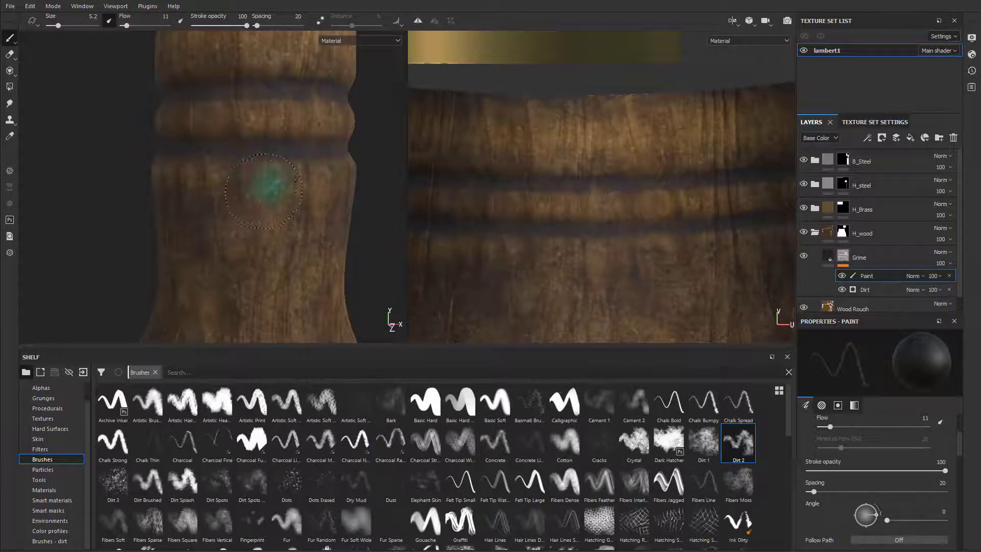
pyautogui.moveTo(190, 177)
pyautogui.keyDown('alt'); pyautogui.mouseDown()
pyautogui.moveTo(245, 221)
pyautogui.moveTo(324, 186)
pyautogui.mouseUp(); pyautogui.keyUp('alt')
pyautogui.keyDown('alt'); pyautogui.moveTo(343, 205); pyautogui.dragTo(212, 211, button='middle'); pyautogui.keyUp('alt')
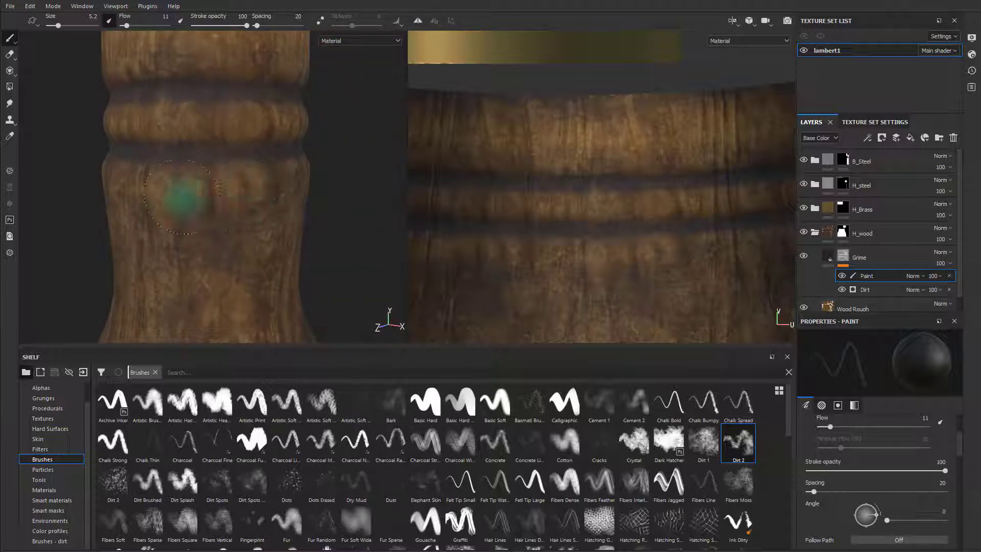
# Step: Lighten more grime patches below the lower groove and down the upper part of the handle's neck from all sides
pyautogui.moveTo(183, 197)
pyautogui.keyDown('alt'); pyautogui.mouseDown()
pyautogui.moveTo(241, 231)
pyautogui.moveTo(214, 228)
pyautogui.moveTo(207, 180)
pyautogui.mouseUp(); pyautogui.keyUp('alt')
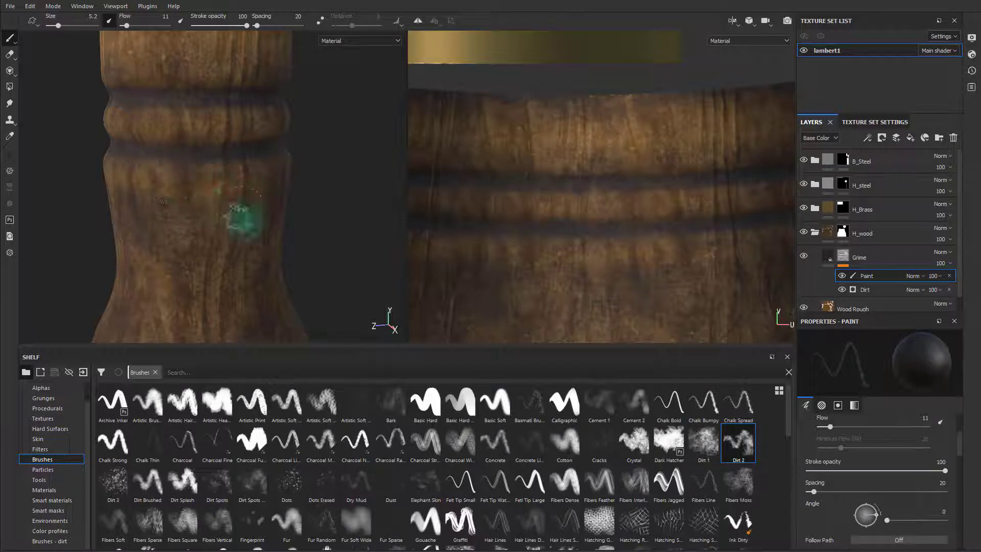
pyautogui.keyDown('alt'); pyautogui.moveTo(240, 214); pyautogui.dragTo(186, 225); pyautogui.keyUp('alt')
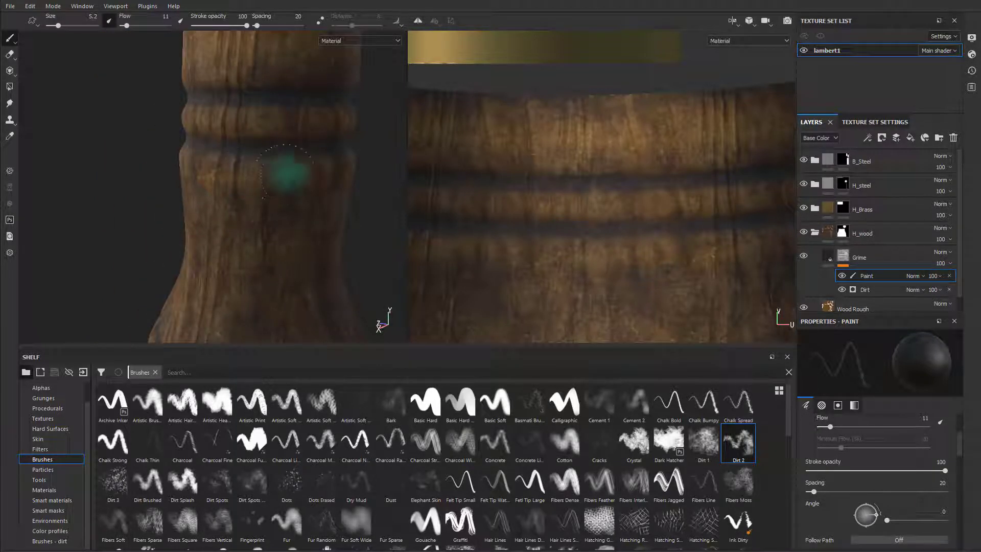
pyautogui.keyDown('alt'); pyautogui.moveTo(298, 175); pyautogui.dragTo(256, 223); pyautogui.keyUp('alt')
pyautogui.keyDown('alt'); pyautogui.moveTo(256, 223); pyautogui.dragTo(208, 216, button='middle'); pyautogui.keyUp('alt')
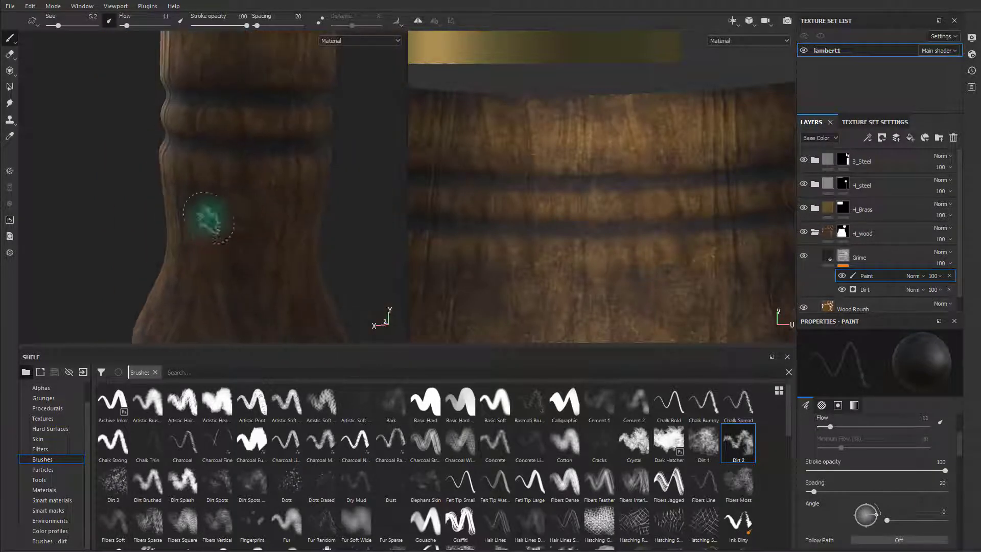
pyautogui.keyDown('shift'); pyautogui.moveTo(250, 179); pyautogui.dragTo(210, 177, button='right'); pyautogui.keyUp('shift')
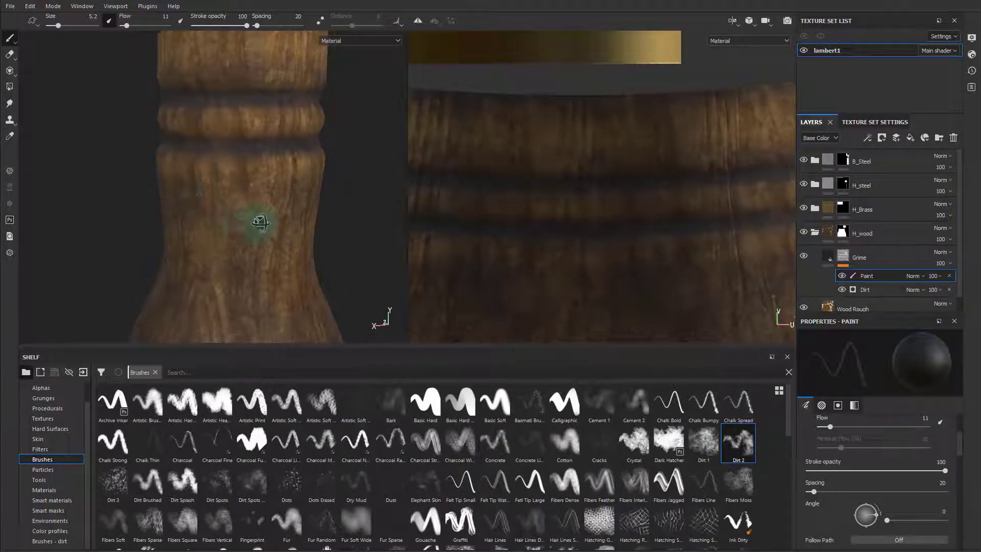
pyautogui.keyDown('alt'); pyautogui.moveTo(256, 219); pyautogui.dragTo(220, 194, button='middle'); pyautogui.keyUp('alt')
pyautogui.moveTo(182, 182)
pyautogui.keyDown('alt'); pyautogui.mouseDown()
pyautogui.moveTo(251, 215)
pyautogui.moveTo(335, 199)
pyautogui.moveTo(254, 173)
pyautogui.mouseUp(); pyautogui.keyUp('alt')
pyautogui.moveTo(245, 193)
pyautogui.keyDown('shift'); pyautogui.mouseDown(button='right')
pyautogui.moveTo(307, 185)
pyautogui.moveTo(267, 192)
pyautogui.moveTo(152, 173)
pyautogui.mouseUp(button='right'); pyautogui.keyUp('shift')
pyautogui.moveTo(152, 173)
pyautogui.keyDown('alt'); pyautogui.mouseDown()
pyautogui.moveTo(281, 213)
pyautogui.moveTo(340, 208)
pyautogui.moveTo(243, 194)
pyautogui.mouseUp(); pyautogui.keyUp('alt')
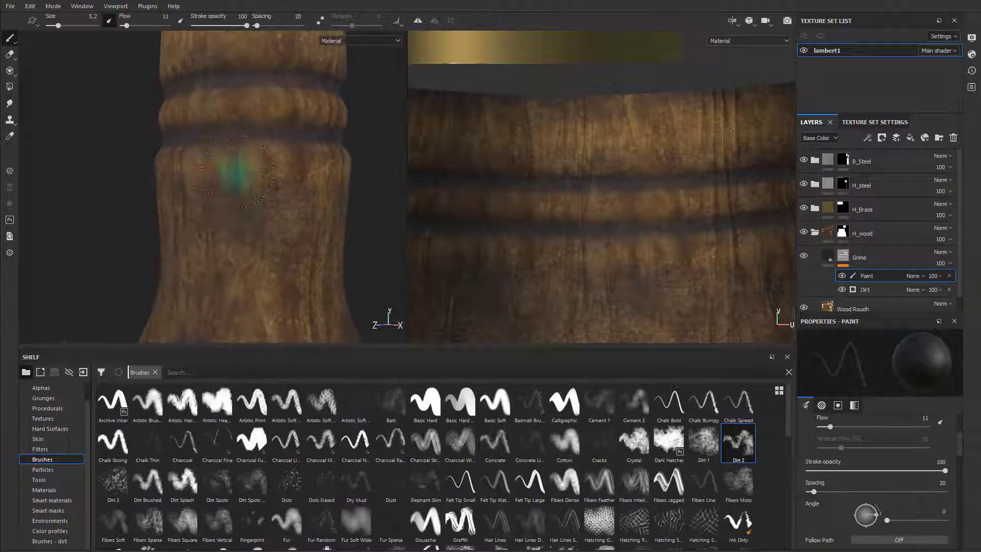
pyautogui.moveTo(256, 236)
pyautogui.keyDown('alt'); pyautogui.mouseDown()
pyautogui.moveTo(225, 204)
pyautogui.moveTo(209, 216)
pyautogui.mouseUp(); pyautogui.keyUp('alt')
pyautogui.moveTo(209, 217)
pyautogui.keyDown('shift'); pyautogui.mouseDown(button='right')
pyautogui.moveTo(244, 212)
pyautogui.moveTo(224, 205)
pyautogui.mouseUp(button='right'); pyautogui.keyUp('shift')
pyautogui.keyDown('alt'); pyautogui.moveTo(180, 191); pyautogui.dragTo(263, 195); pyautogui.keyUp('alt')
# Step: Compare the overall grime on the handle with the flathead_1.jpg reference photo
pyautogui.keyDown('alt'); pyautogui.moveTo(262, 195); pyautogui.dragTo(201, 221, button='right'); pyautogui.keyUp('alt')
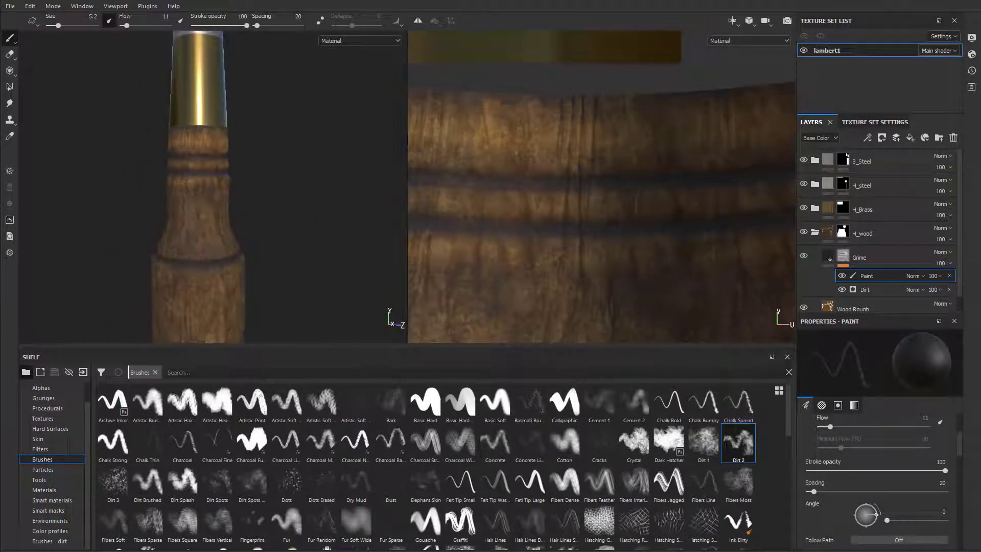
pyautogui.hotkey('alt', 'Tab')
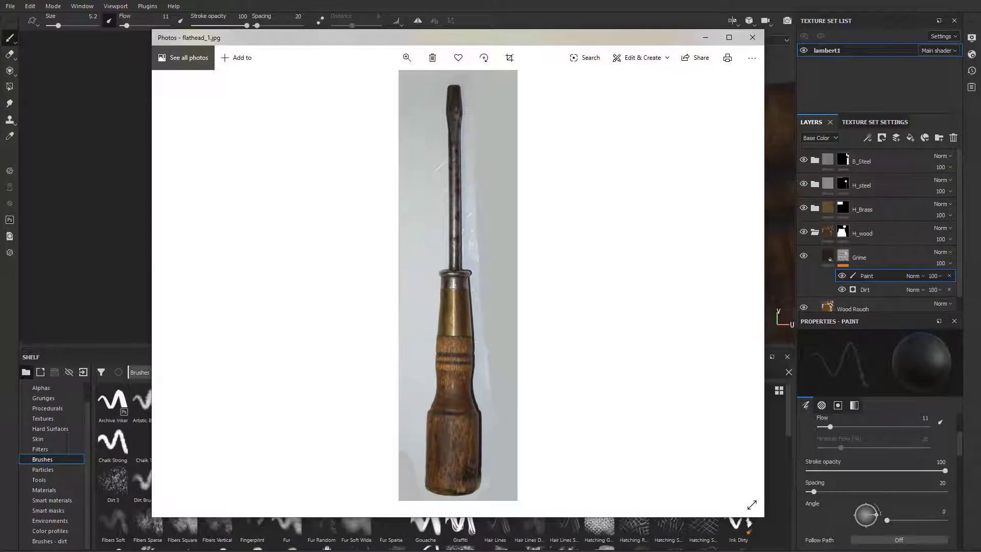
pyautogui.hotkey('alt', 'Tab')
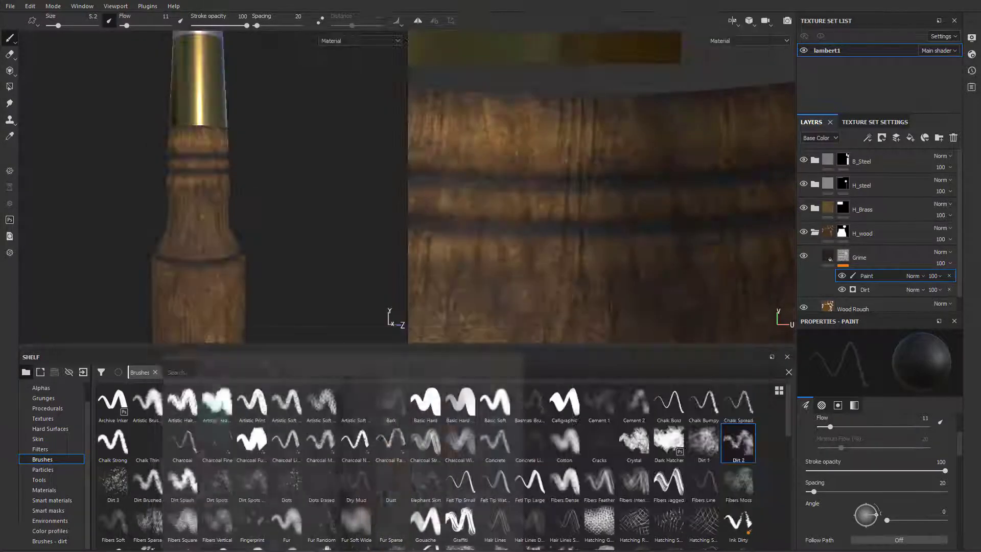
# Step: Lighten grime patches around the middle of the handle's neck using the Dirt 2 brush at size 10.75, working from several sides under varied lighting
pyautogui.keyDown('alt'); pyautogui.moveTo(258, 236); pyautogui.dragTo(179, 228); pyautogui.keyUp('alt')
pyautogui.moveTo(246, 238)
pyautogui.keyDown('alt'); pyautogui.mouseDown(button='right')
pyautogui.moveTo(301, 247)
pyautogui.moveTo(270, 215)
pyautogui.moveTo(282, 224)
pyautogui.mouseUp(button='right'); pyautogui.keyUp('alt')
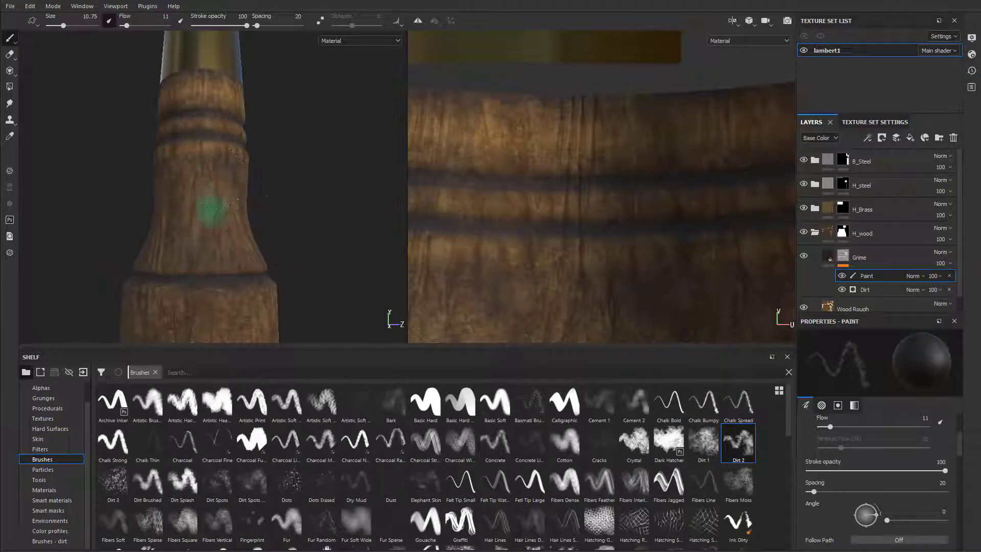
pyautogui.moveTo(212, 210)
pyautogui.keyDown('alt'); pyautogui.mouseDown()
pyautogui.moveTo(198, 219)
pyautogui.moveTo(219, 170)
pyautogui.mouseUp(); pyautogui.keyUp('alt')
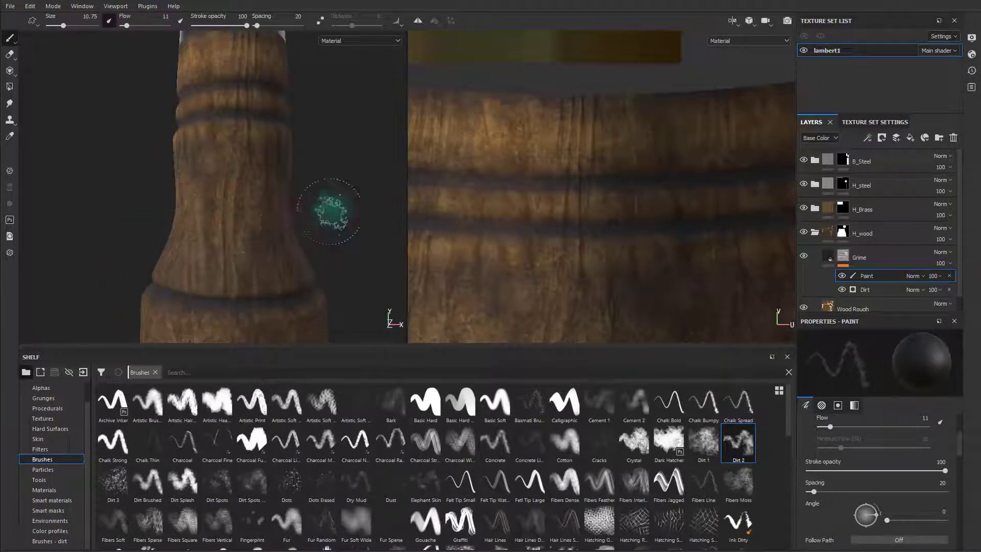
pyautogui.keyDown('alt'); pyautogui.moveTo(330, 210); pyautogui.dragTo(208, 219); pyautogui.keyUp('alt')
pyautogui.moveTo(158, 201)
pyautogui.keyDown('shift'); pyautogui.mouseDown(button='right')
pyautogui.moveTo(193, 221)
pyautogui.moveTo(165, 225)
pyautogui.moveTo(160, 212)
pyautogui.mouseUp(button='right'); pyautogui.keyUp('shift')
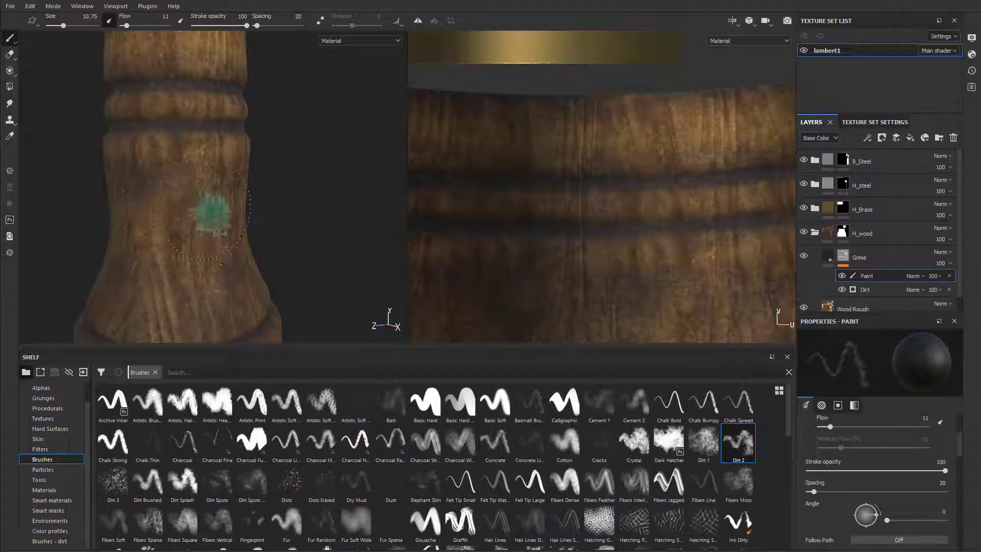
pyautogui.keyDown('alt'); pyautogui.moveTo(259, 258); pyautogui.dragTo(89, 205); pyautogui.keyUp('alt')
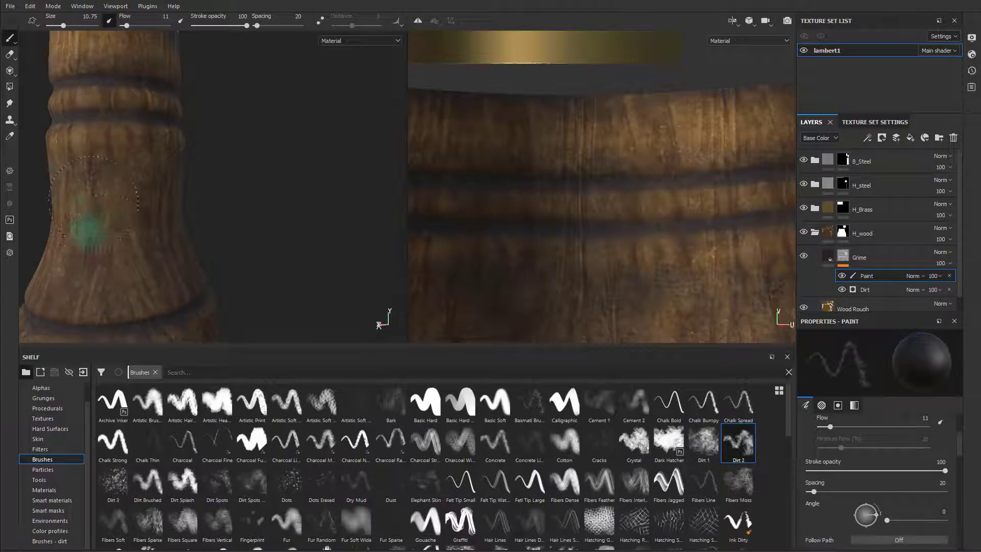
pyautogui.moveTo(258, 230)
pyautogui.keyDown('alt'); pyautogui.mouseDown()
pyautogui.moveTo(190, 230)
pyautogui.moveTo(120, 187)
pyautogui.mouseUp(); pyautogui.keyUp('alt')
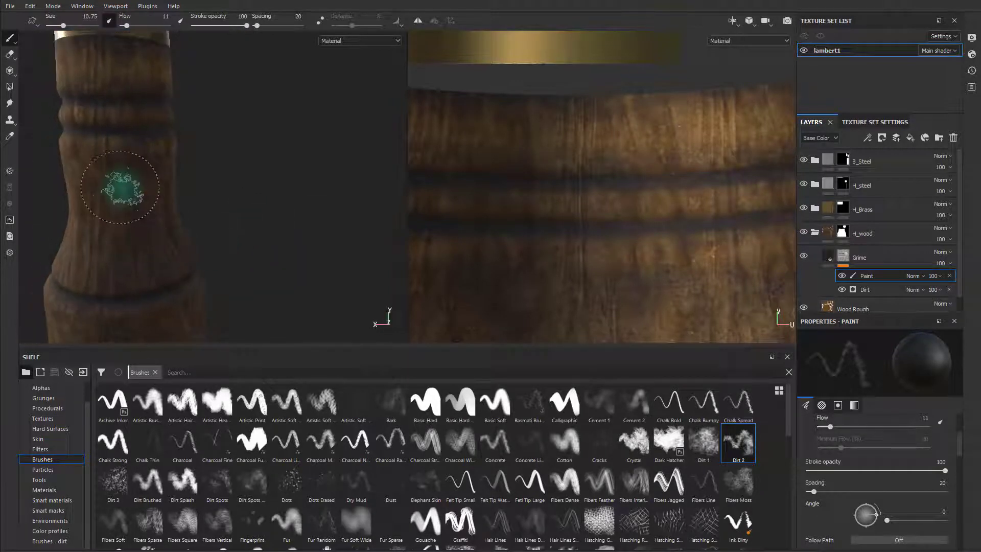
pyautogui.moveTo(120, 186)
pyautogui.keyDown('shift'); pyautogui.mouseDown(button='right')
pyautogui.moveTo(143, 208)
pyautogui.moveTo(121, 219)
pyautogui.mouseUp(button='right'); pyautogui.keyUp('shift')
pyautogui.moveTo(121, 220)
pyautogui.keyDown('alt'); pyautogui.mouseDown()
pyautogui.moveTo(267, 170)
pyautogui.moveTo(234, 191)
pyautogui.mouseUp(); pyautogui.keyUp('alt')
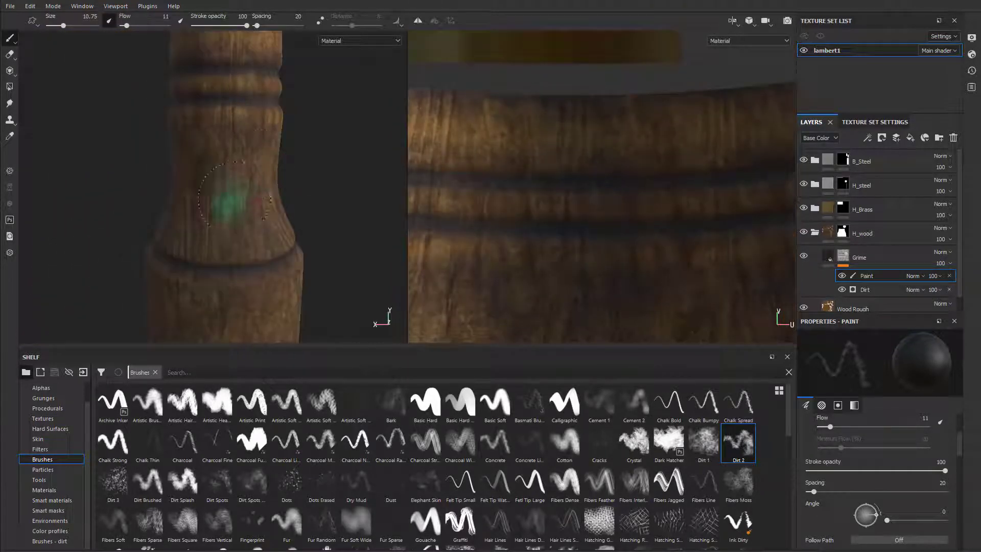
# Step: Examine the handle's grime under different lighting, then check the whole screwdriver and its full UV layout
pyautogui.moveTo(324, 234)
pyautogui.keyDown('alt'); pyautogui.mouseDown(button='right')
pyautogui.moveTo(145, 241)
pyautogui.moveTo(160, 263)
pyautogui.mouseUp(button='right'); pyautogui.keyUp('alt')
pyautogui.keyDown('shift'); pyautogui.moveTo(329, 252); pyautogui.dragTo(282, 247, button='right'); pyautogui.keyUp('shift')
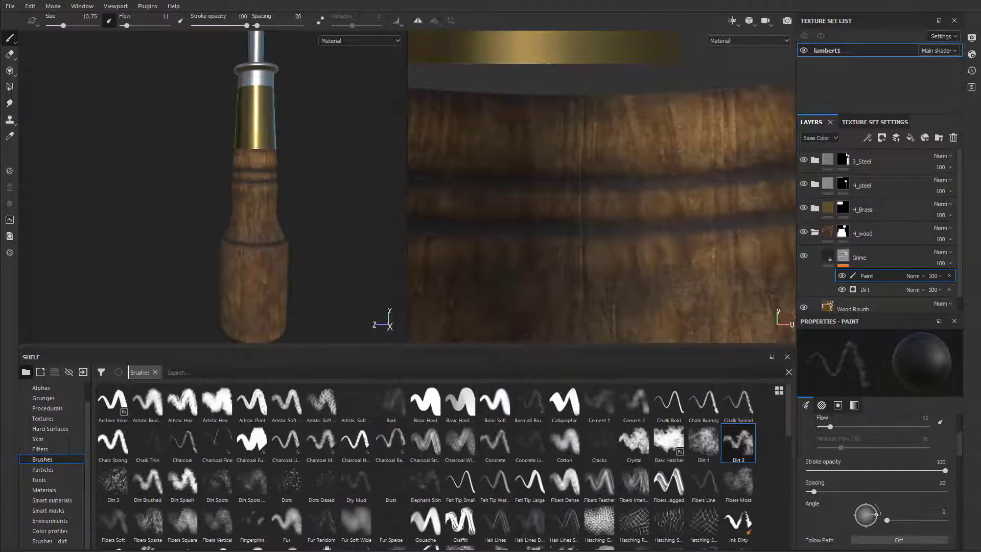
pyautogui.keyDown('alt'); pyautogui.moveTo(305, 213); pyautogui.dragTo(266, 255, button='right'); pyautogui.keyUp('alt')
pyautogui.press('f')
pyautogui.press('f')
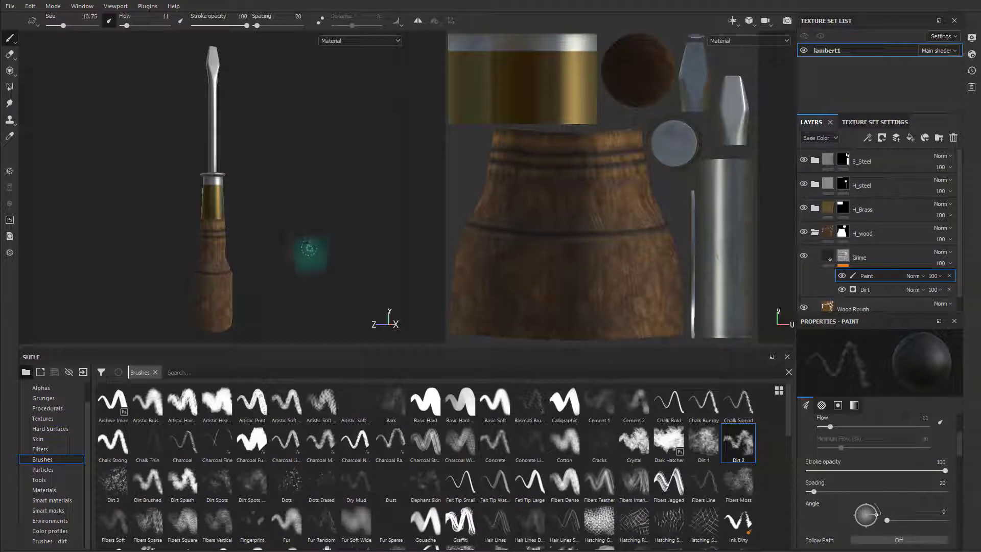